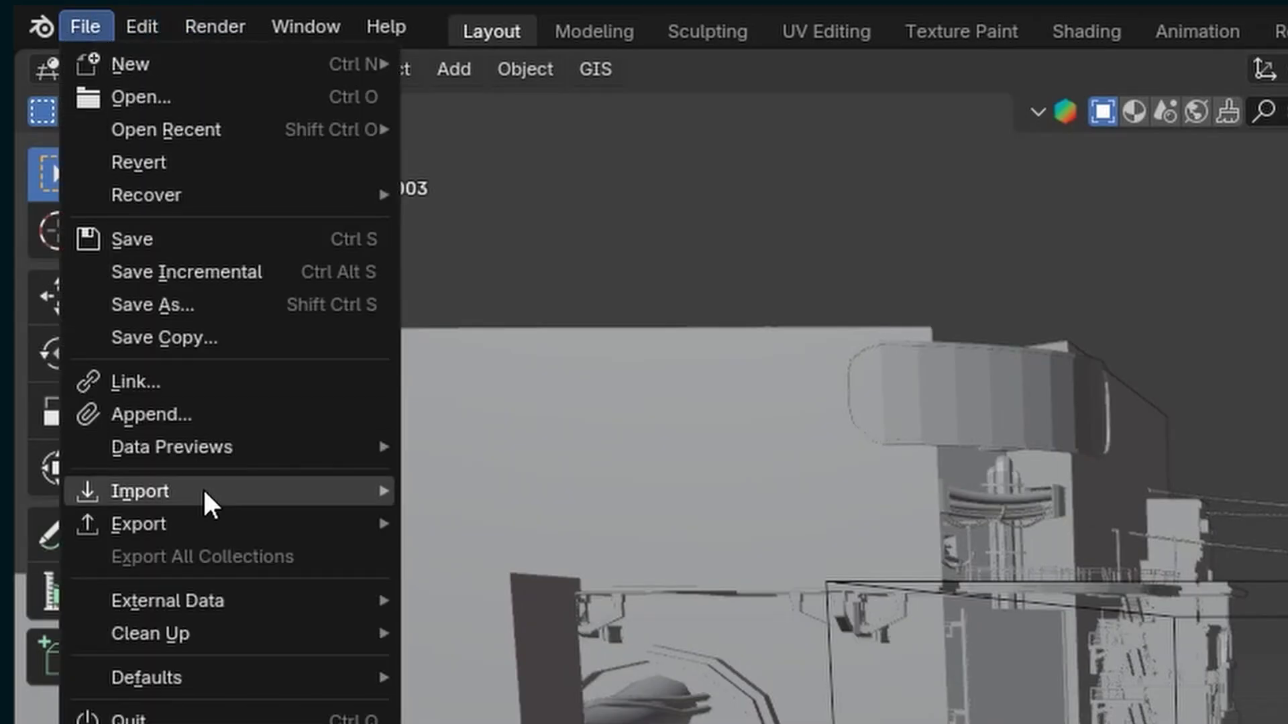
- Start a Universal Scene Description export of the city scene and measure the beam at 10.4679'
mouse_move(396, 524)
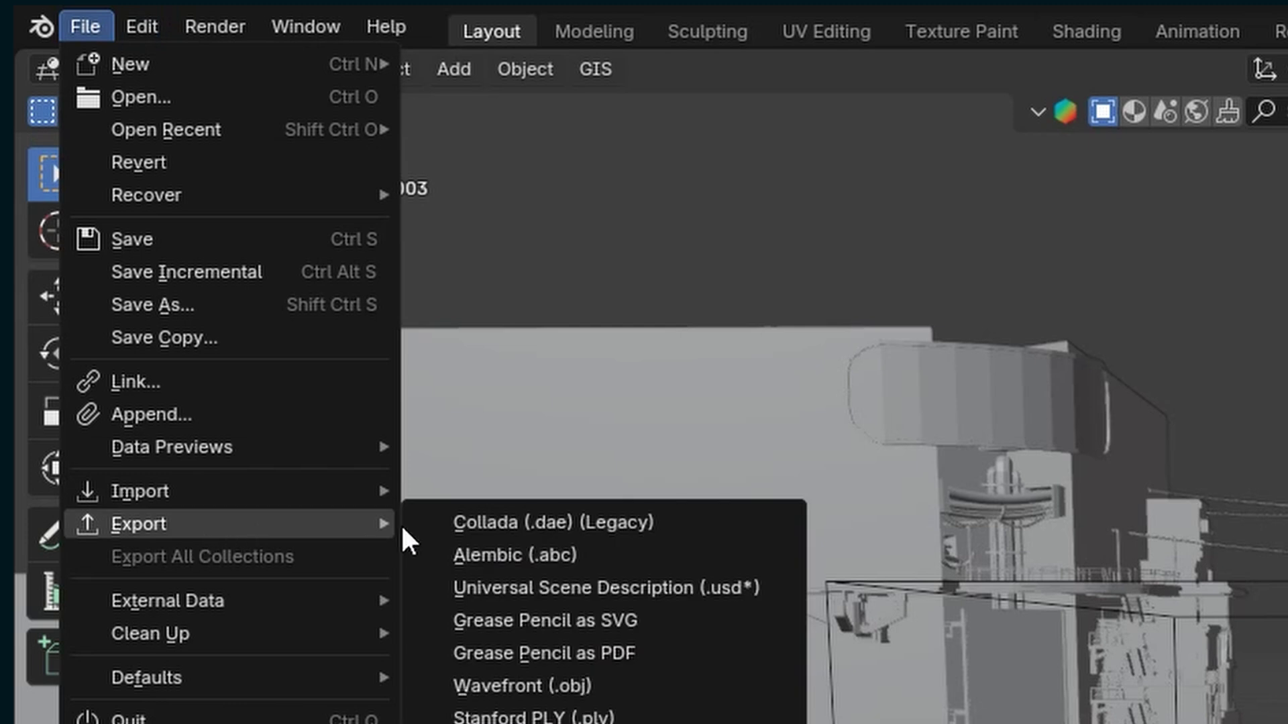
left_click(676, 590)
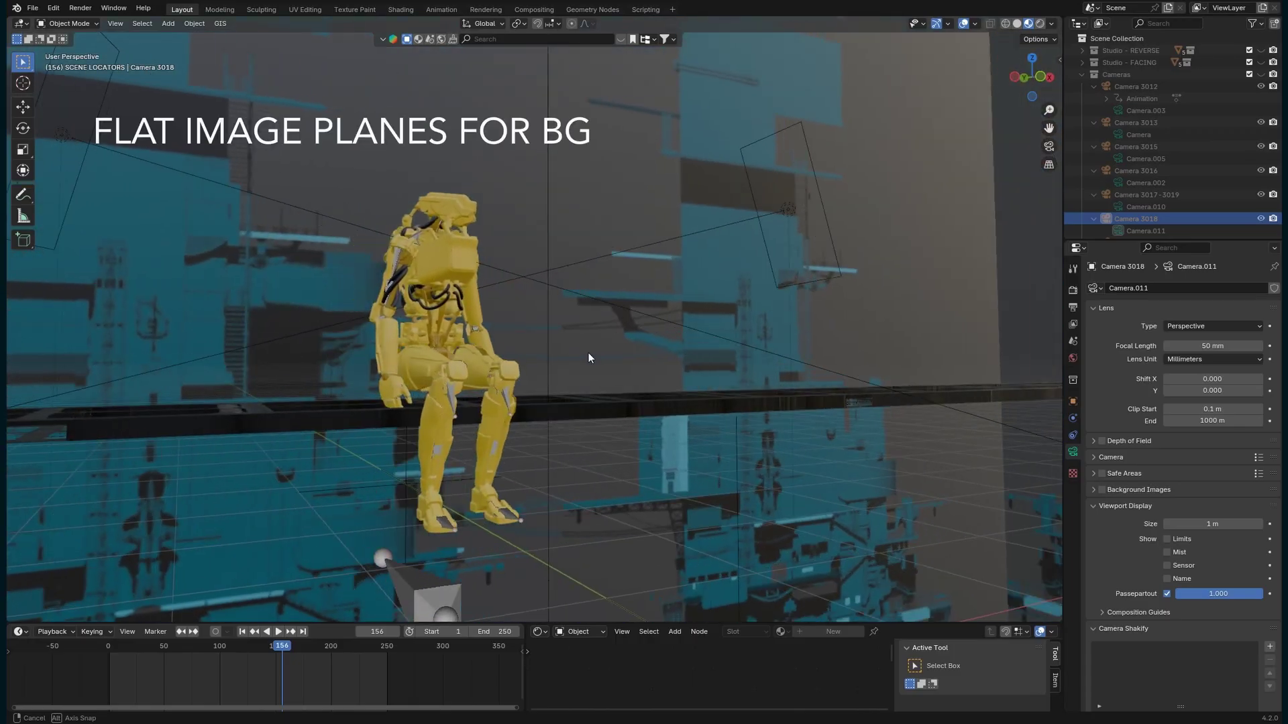
middle_click_drag(587, 352, 499, 346)
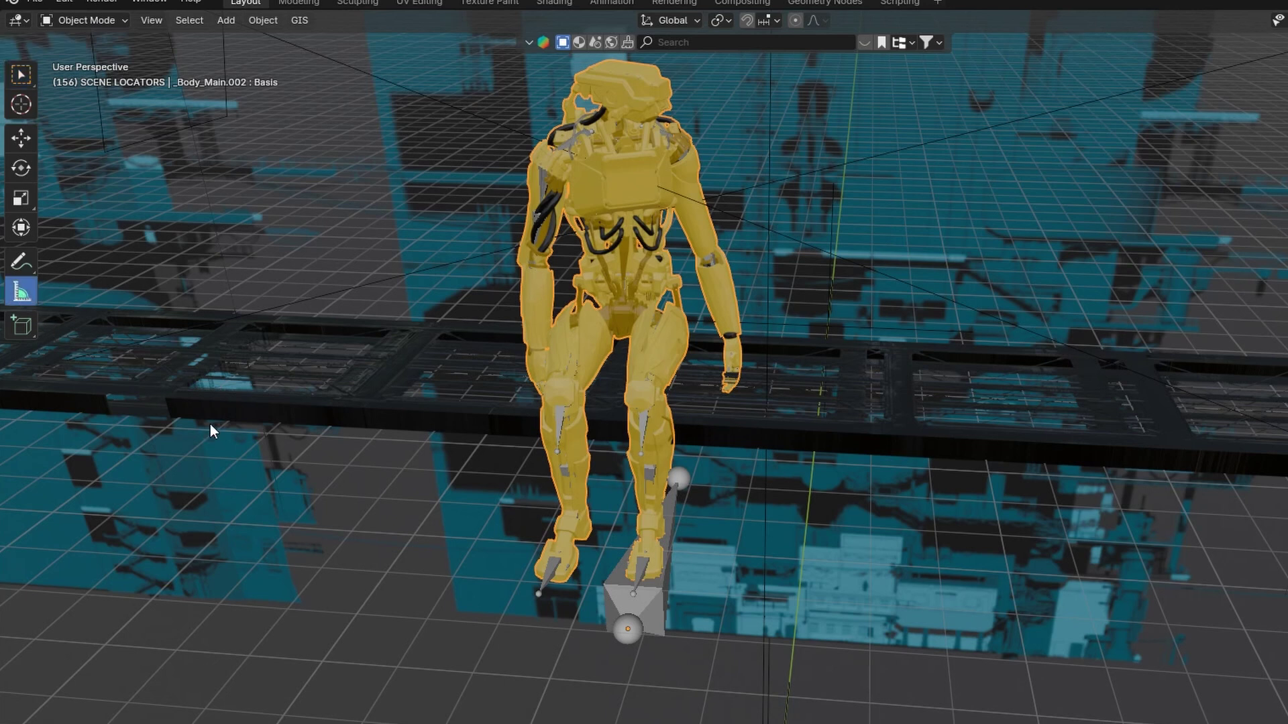
left_click_drag(170, 400, 1242, 448)
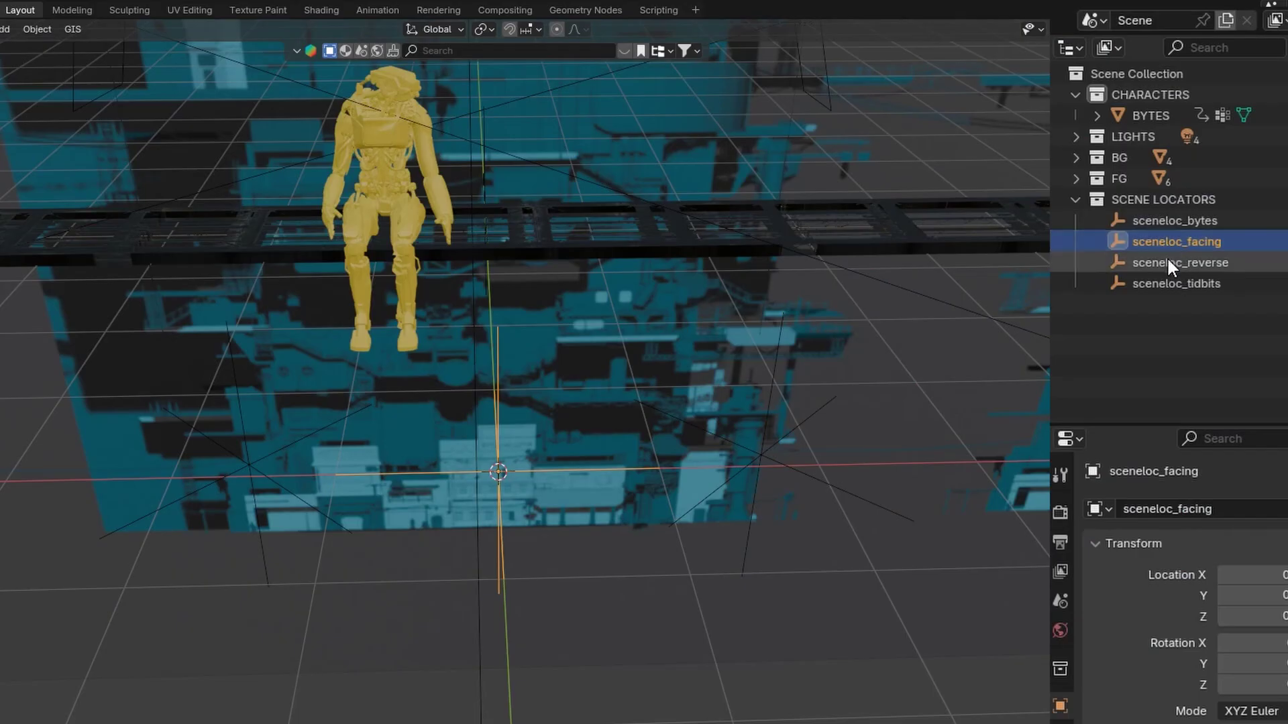
- Check the placement of the sceneloc_reverse, tidbits, bytes and facing locators in turn
left_click(1167, 262)
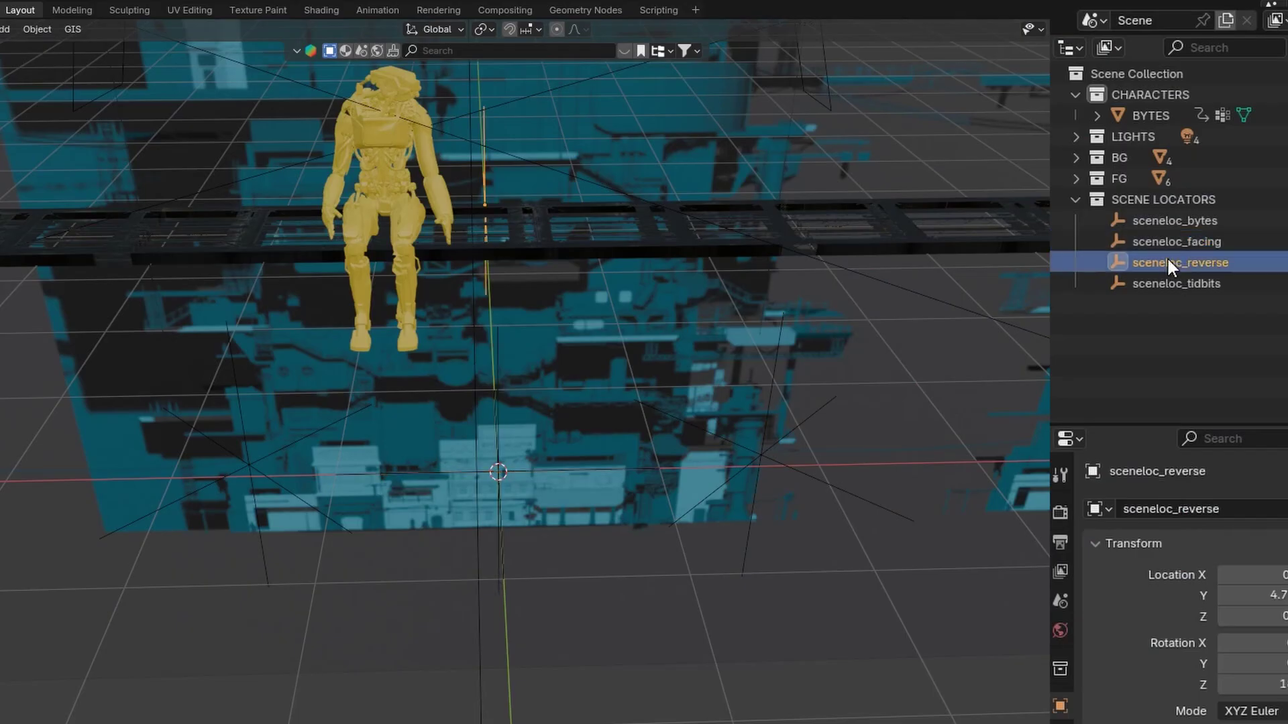
left_click(1166, 281)
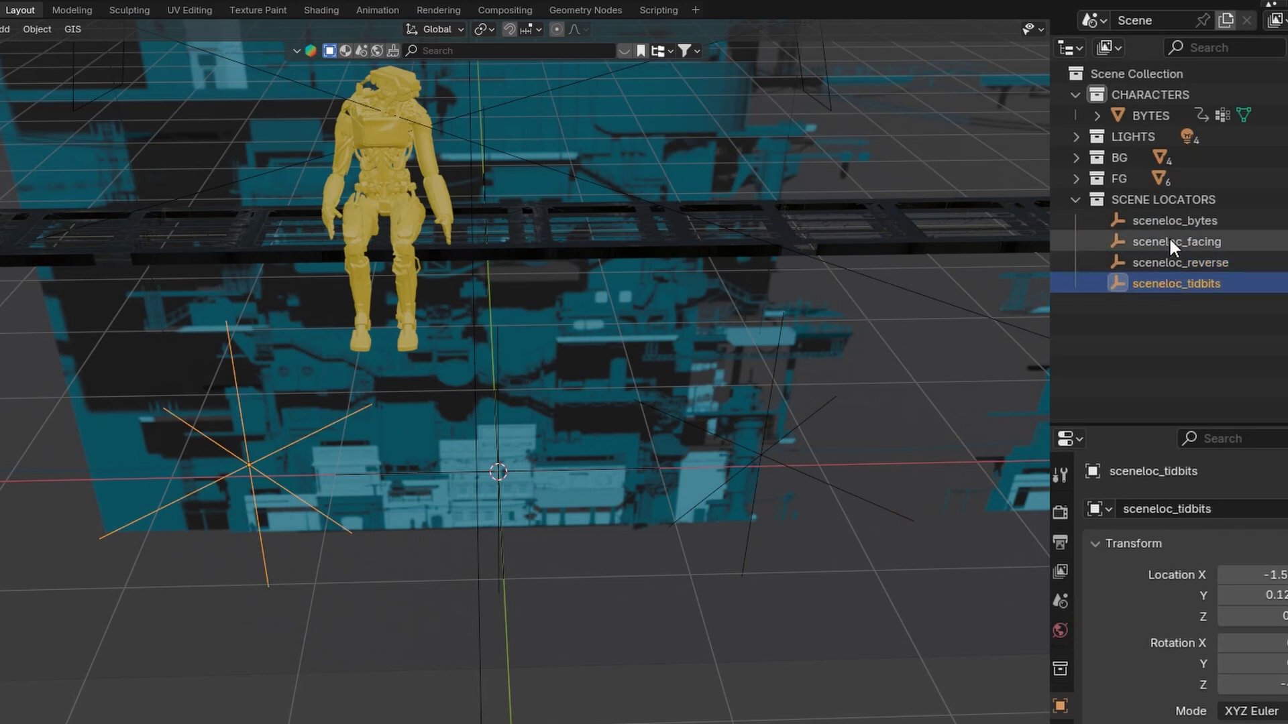
left_click(1172, 219)
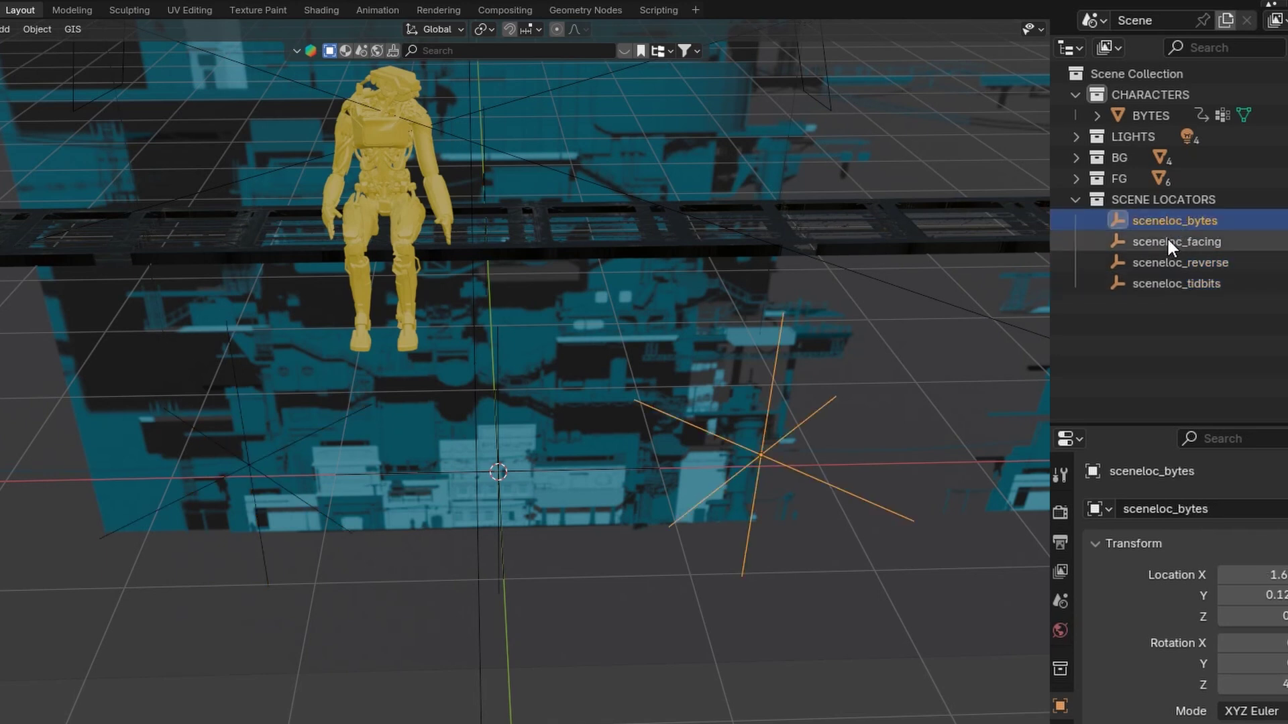
left_click(1166, 237)
left_click(1150, 261)
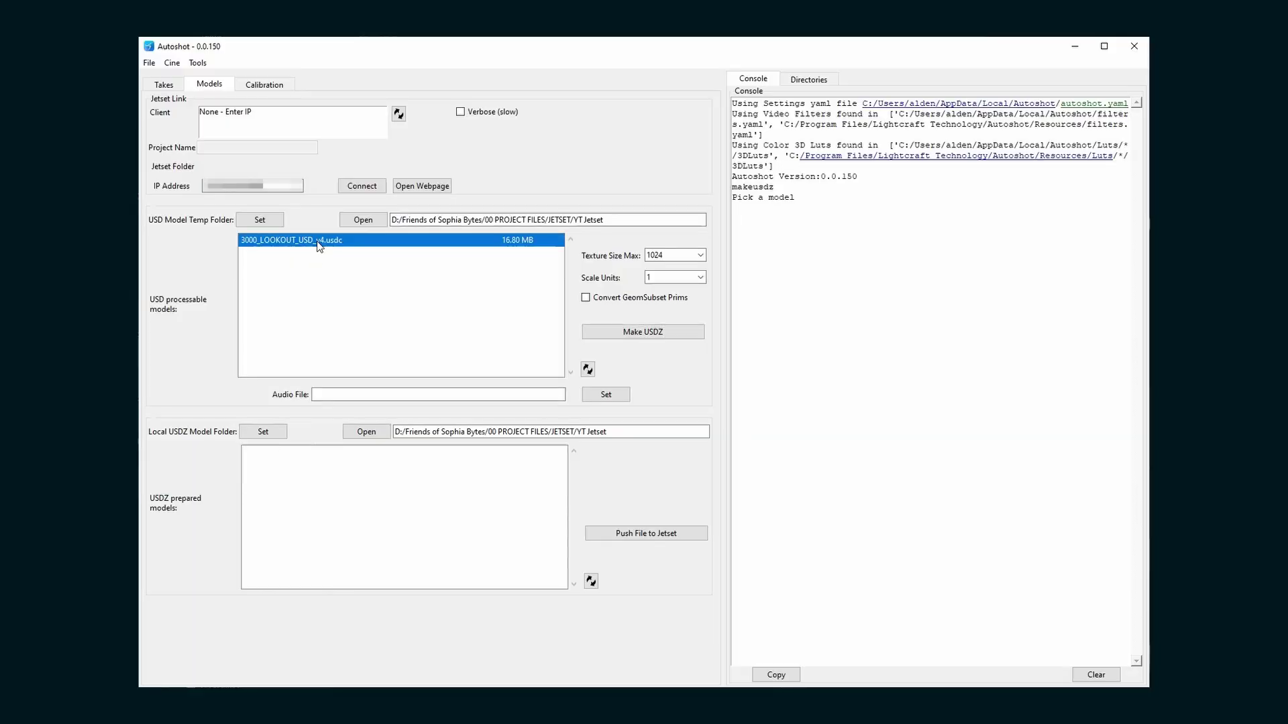
- Convert 3000_LOOKOUT_USD_v4.usdc to USDZ in Autoshot and open the iCloud Drive Models folder
left_click(630, 330)
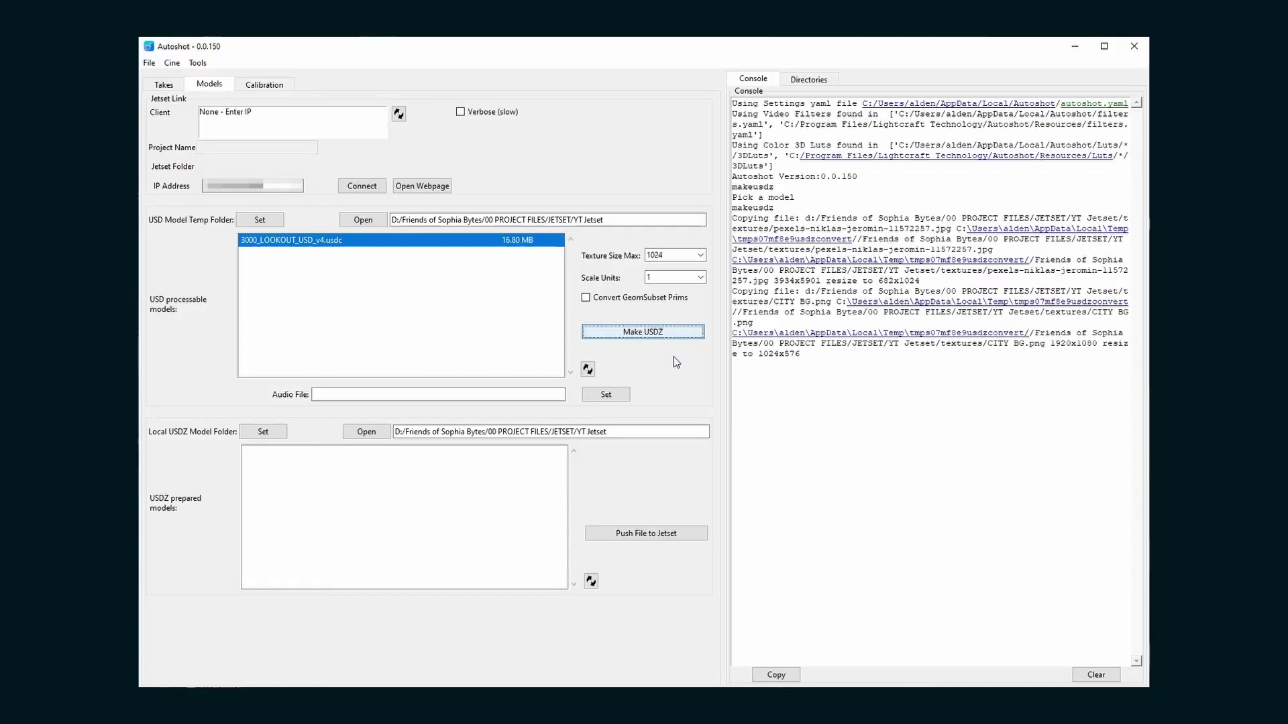
left_click(362, 455)
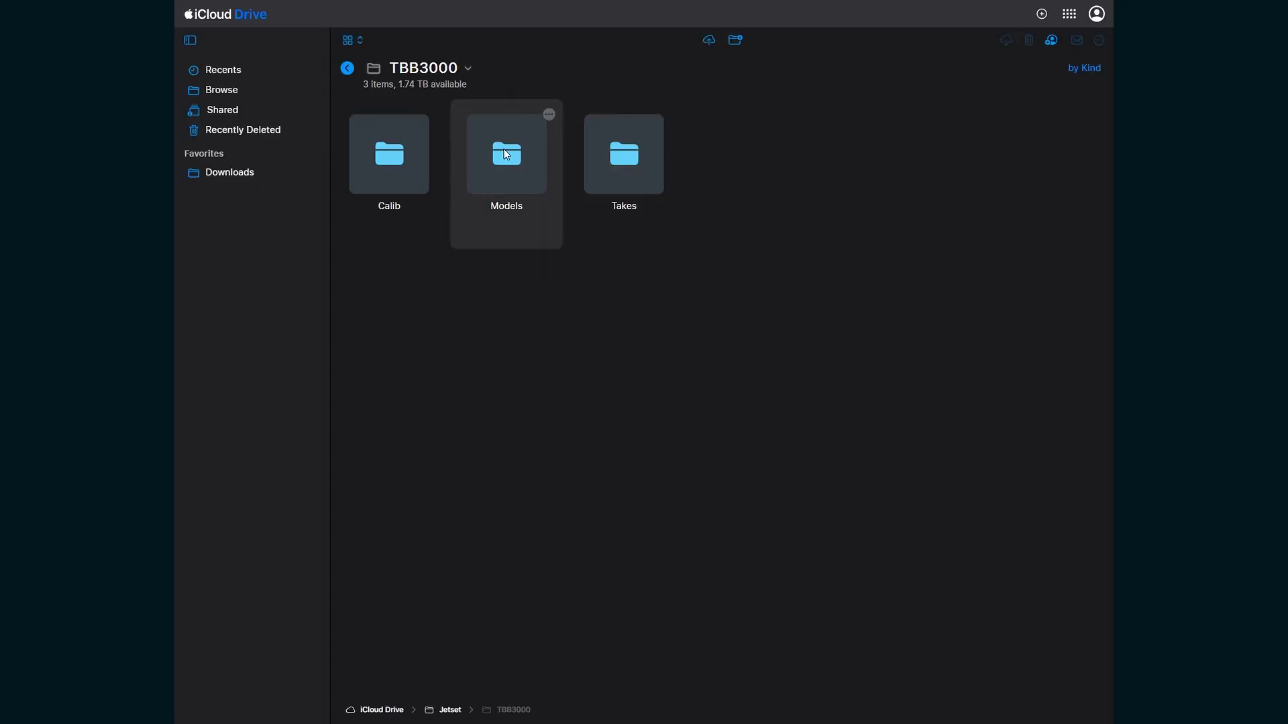
double_click(504, 149)
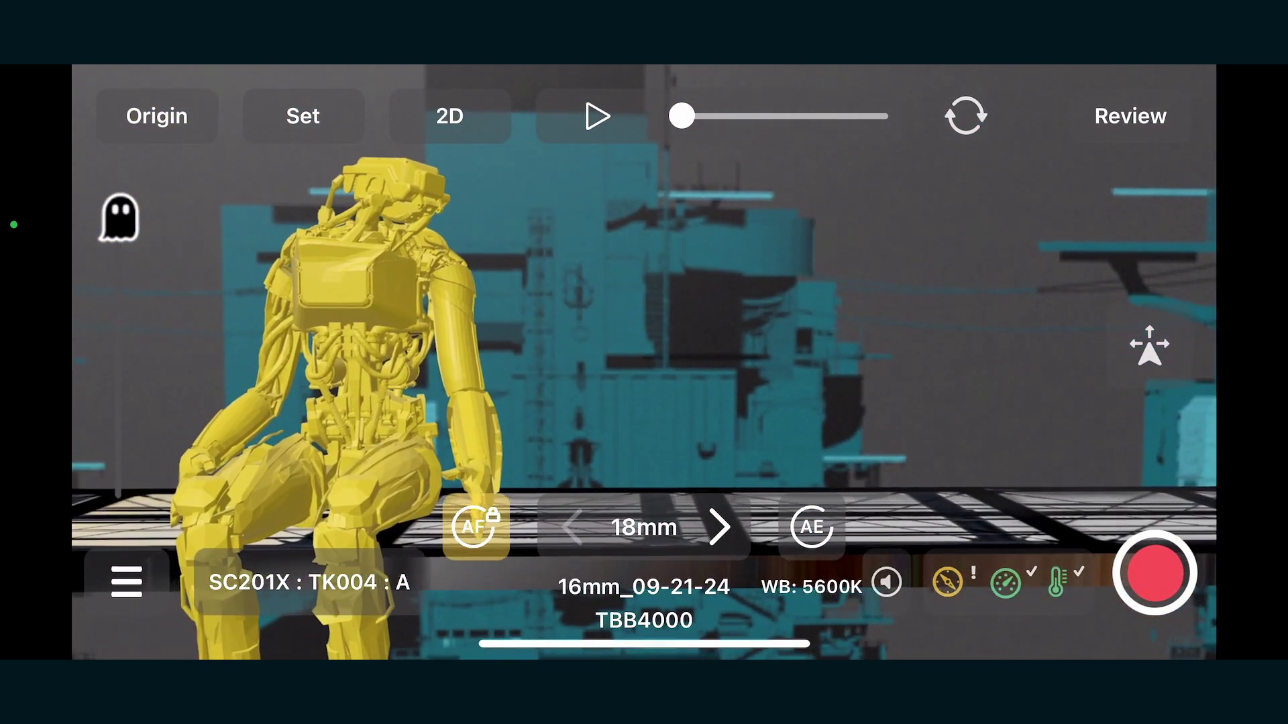
- Play the robot's animation over the city set and choose the JetsetCalib_11-20-24 camera calibration
left_click(597, 116)
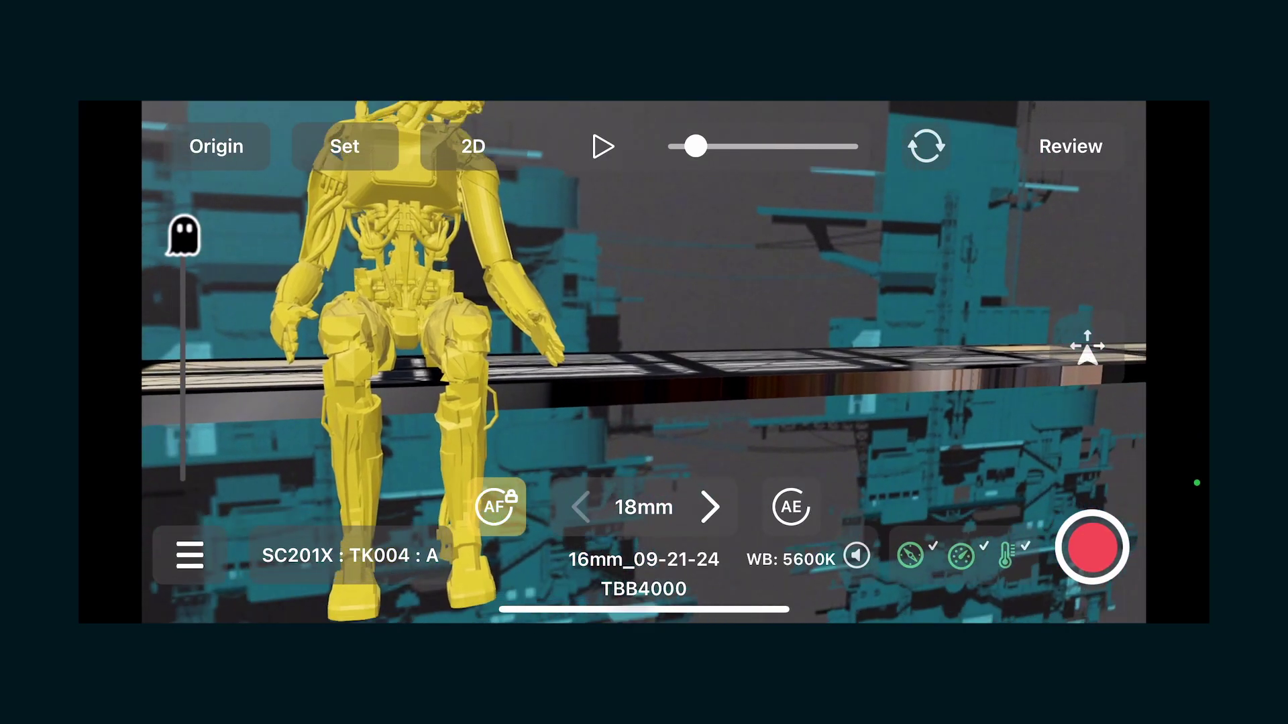
left_click(190, 555)
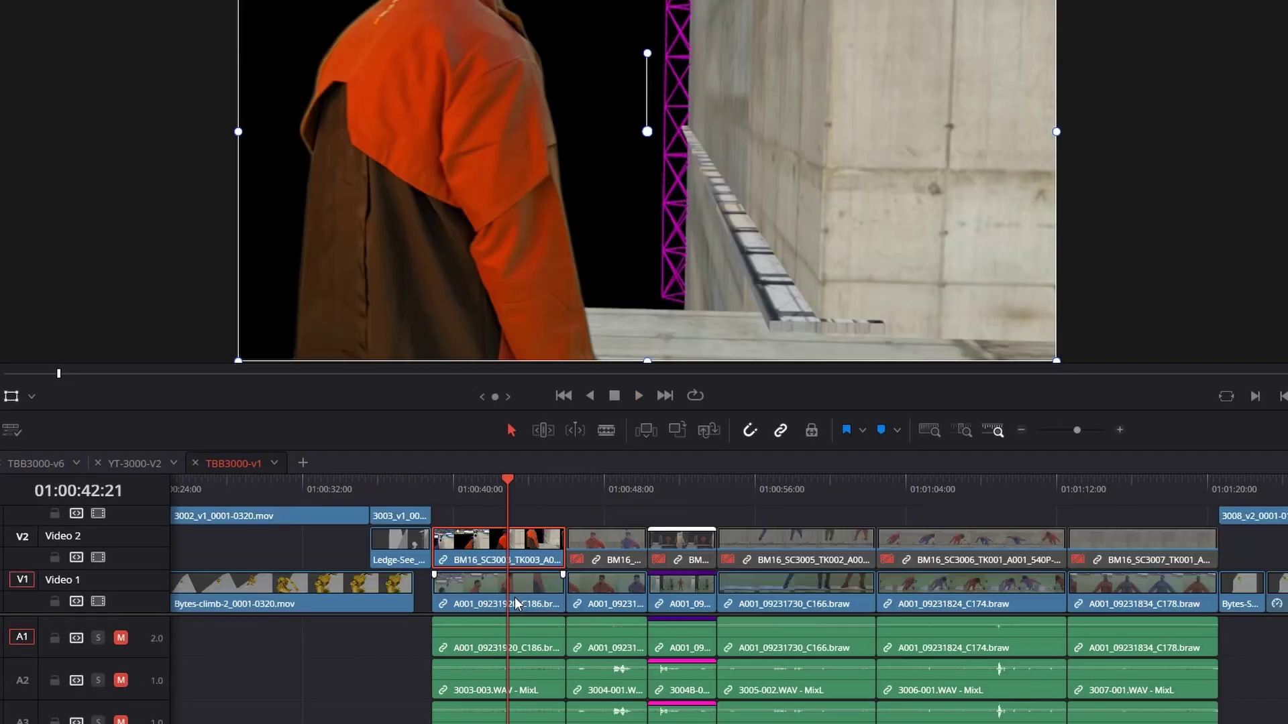
mouse_move(452, 485)
left_mouse_down()
mouse_move(442, 498)
mouse_move(468, 498)
left_mouse_up()
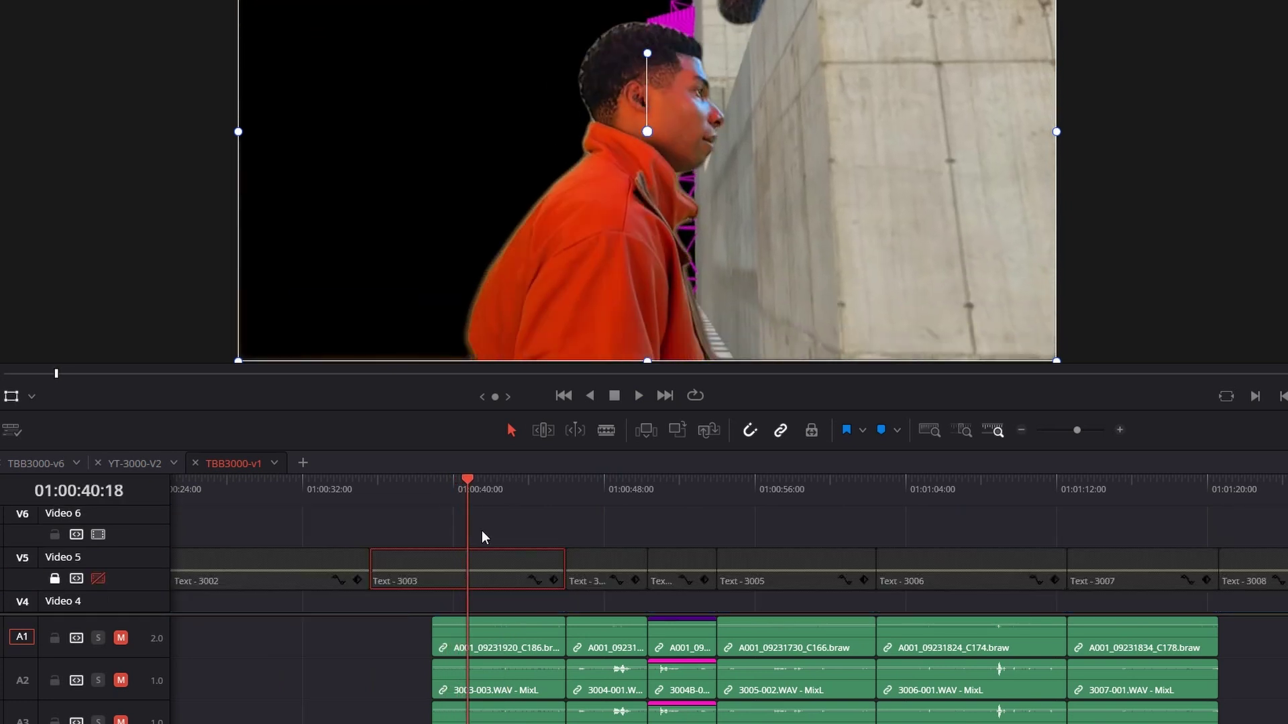
scroll(487, 547, "down", 3)
key("d")
scroll(493, 594, "down", 2)
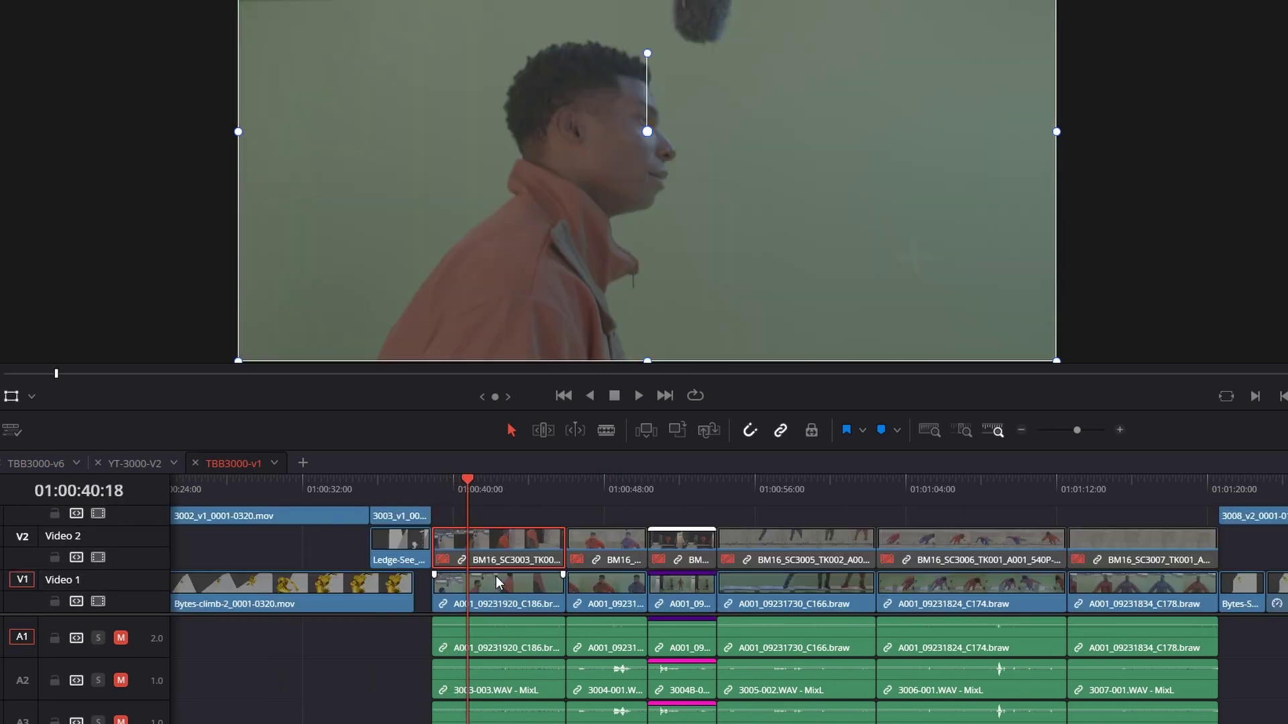
scroll(515, 498, "up", 2)
left_click_drag(500, 489, 519, 489)
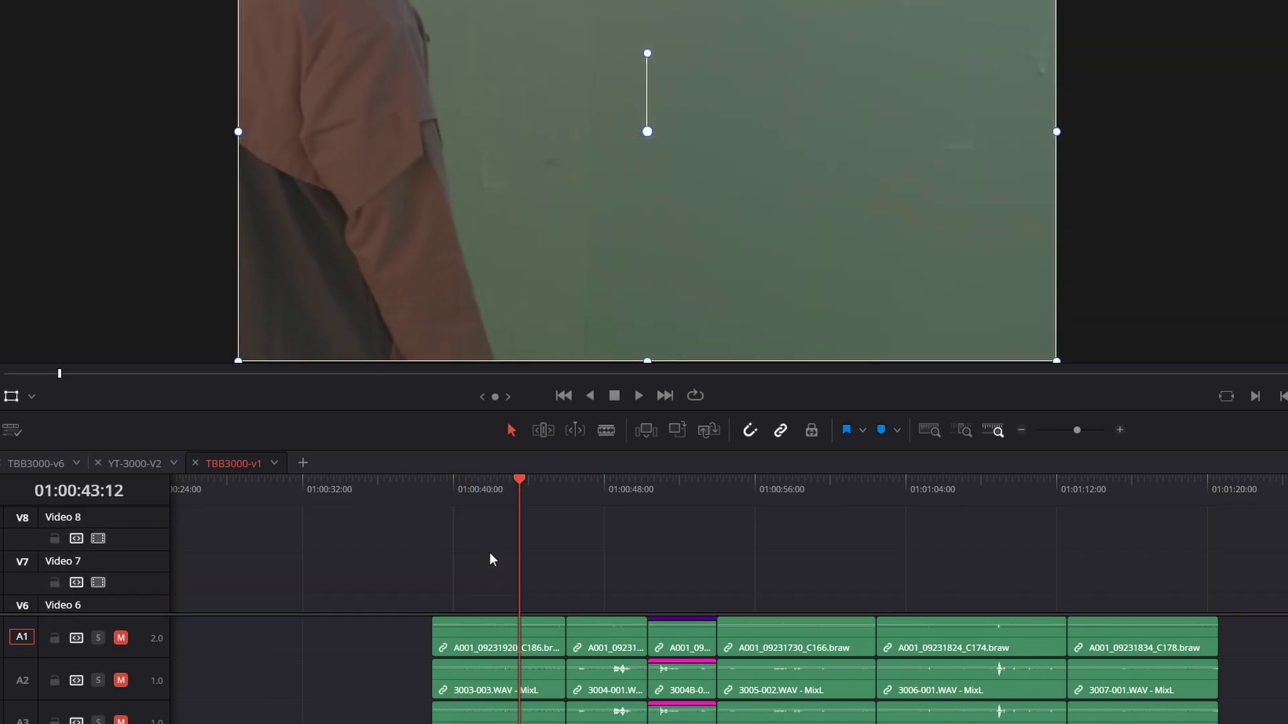
scroll(489, 552, "down", 2)
key("d")
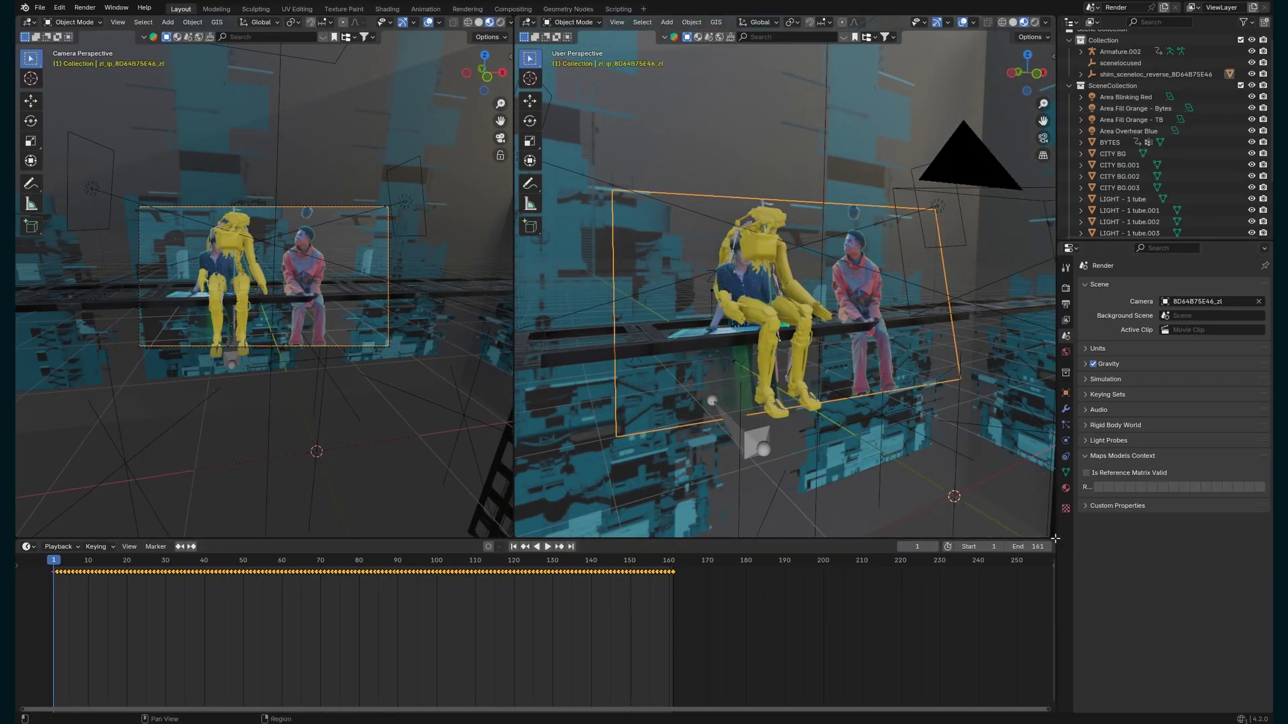
- Split a Shader Editor off the timeline showing the footage plane's node tree
left_click_drag(1055, 539, 586, 544)
left_click(595, 547)
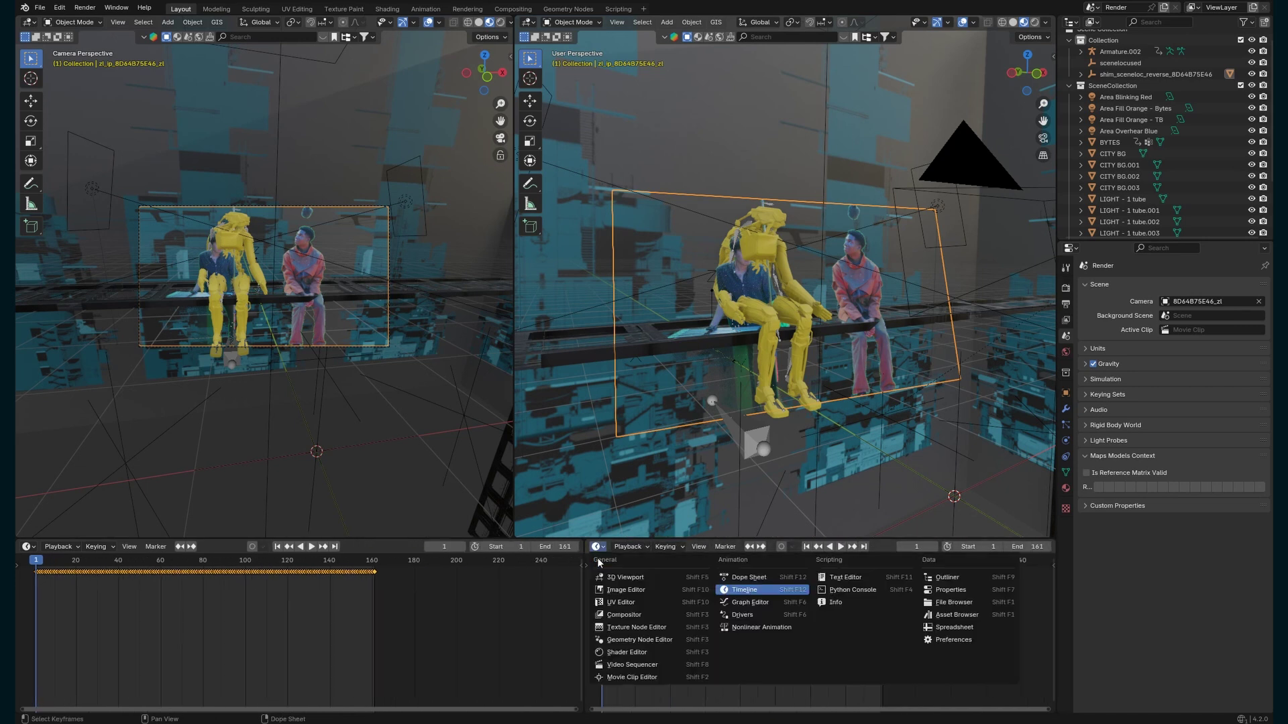
left_click(625, 655)
left_click_drag(732, 539, 732, 449)
scroll(678, 621, "up", 3)
scroll(679, 622, "up", 4)
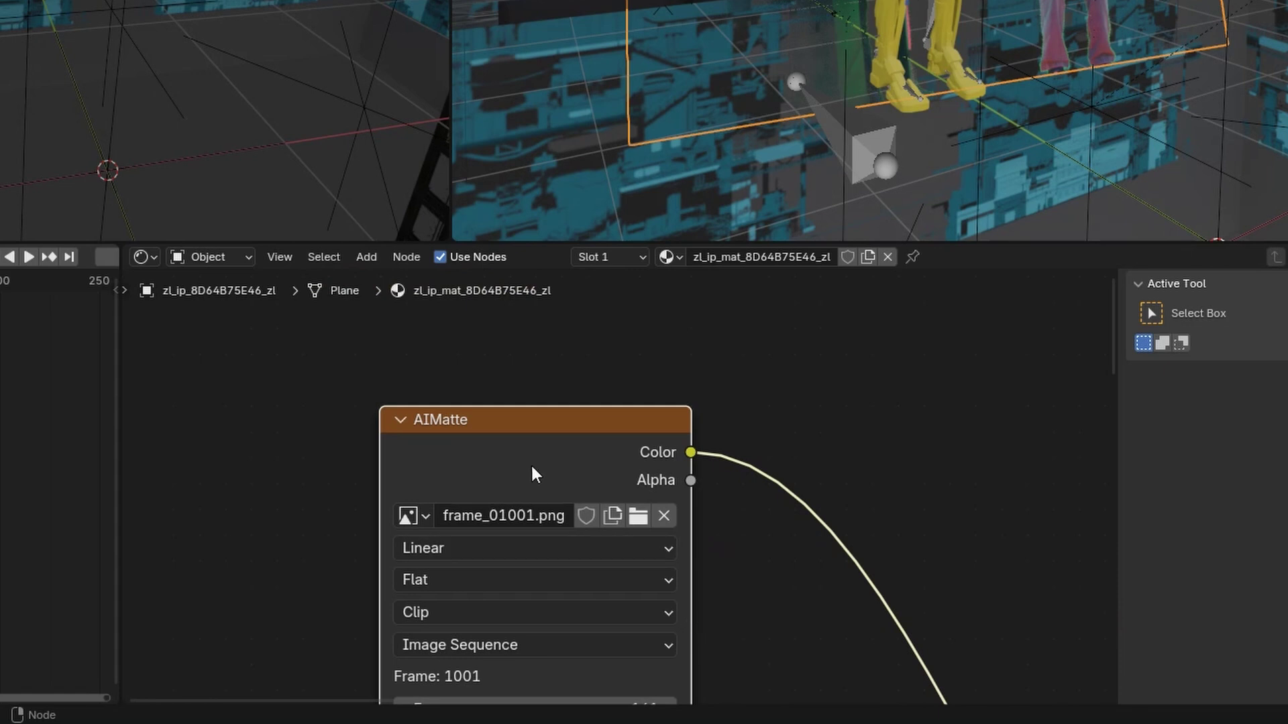
- Rearrange the AIMatte, camo_01001.exr and ColorKeyer nodes, then tilt the scene locator around X
left_click_drag(745, 537, 746, 485)
scroll(695, 454, "down", 2)
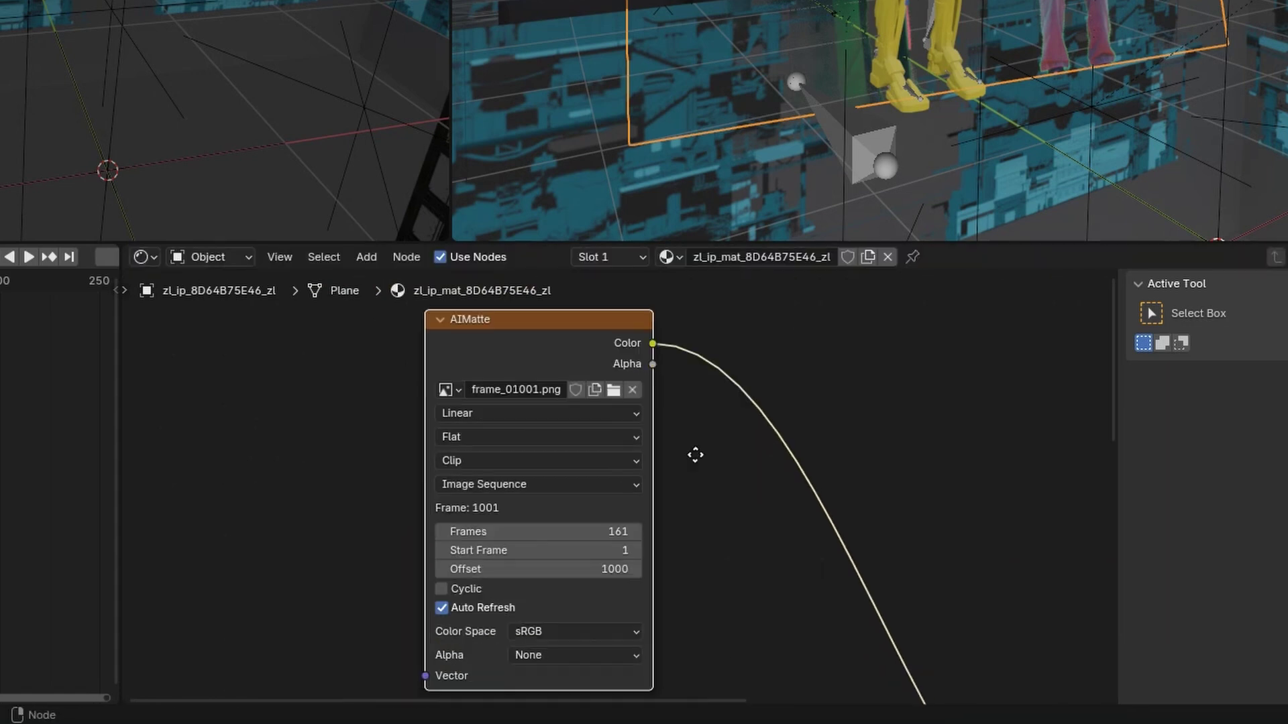
scroll(638, 701, "down", 5, "shift")
left_click_drag(522, 422, 333, 457)
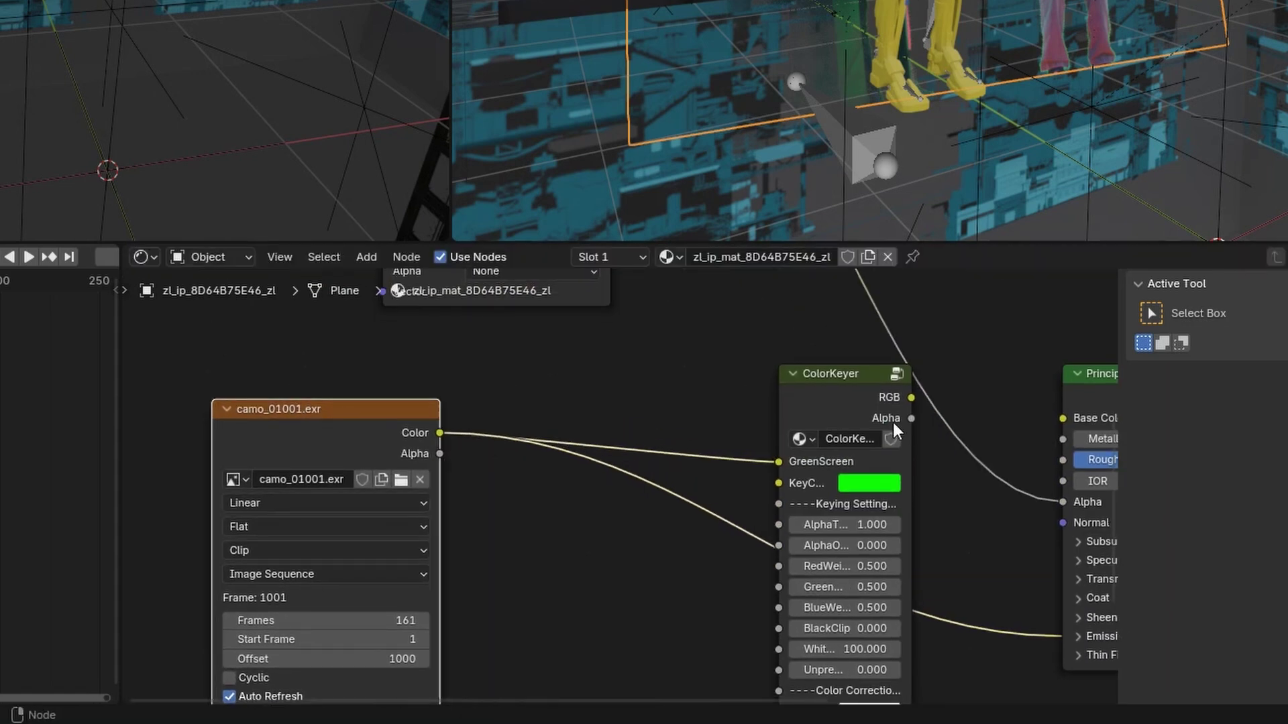
left_click_drag(846, 381, 620, 558)
middle_click_drag(761, 667, 853, 534)
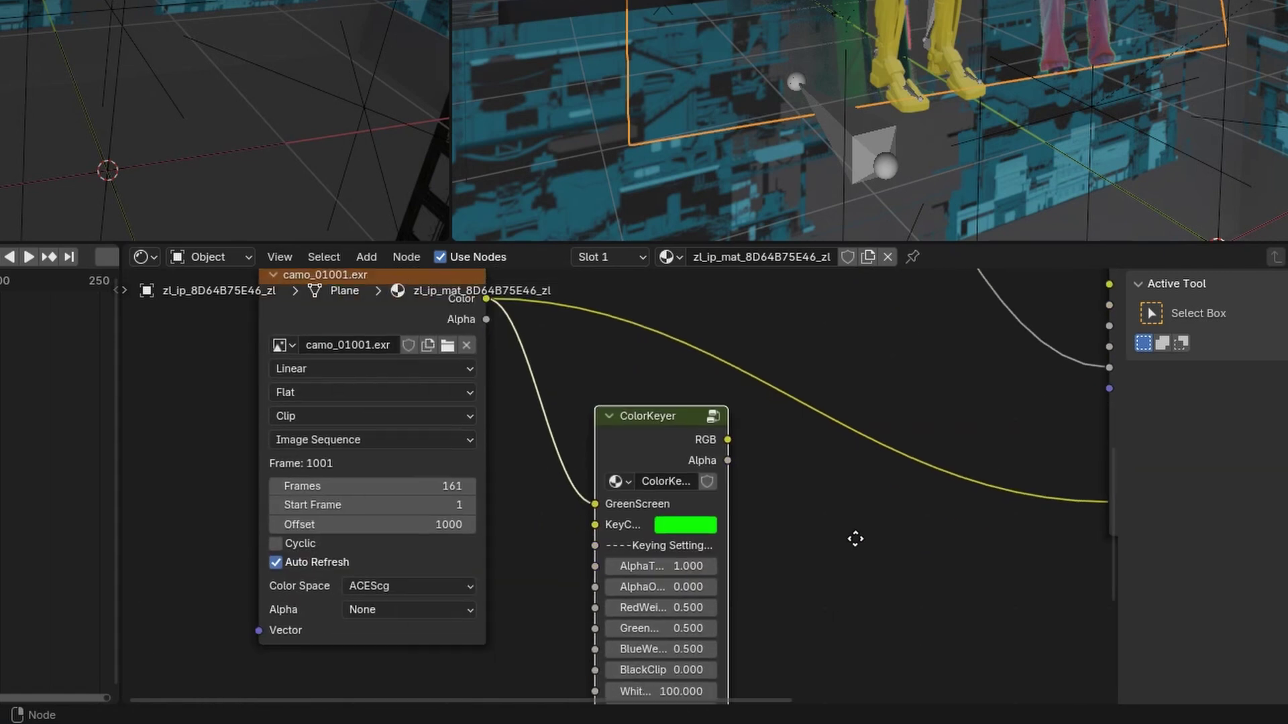
left_click_drag(633, 420, 715, 430)
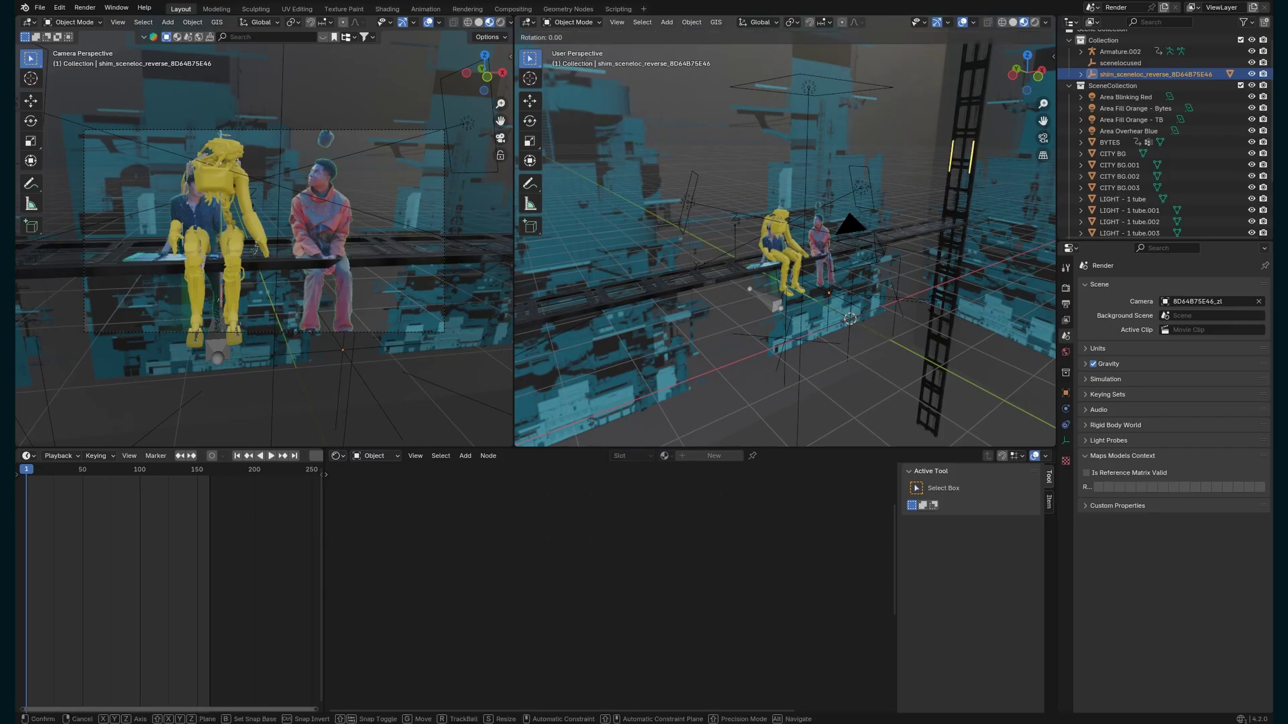
key("x")
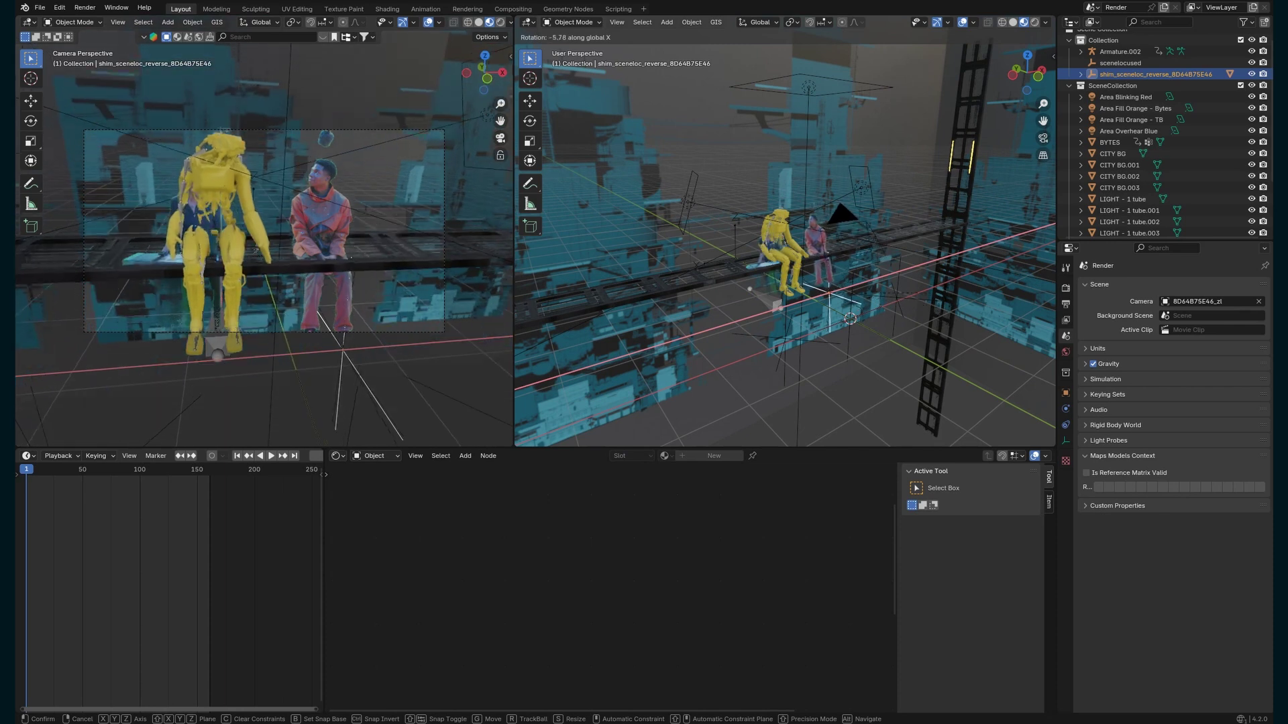
left_click(949, 296)
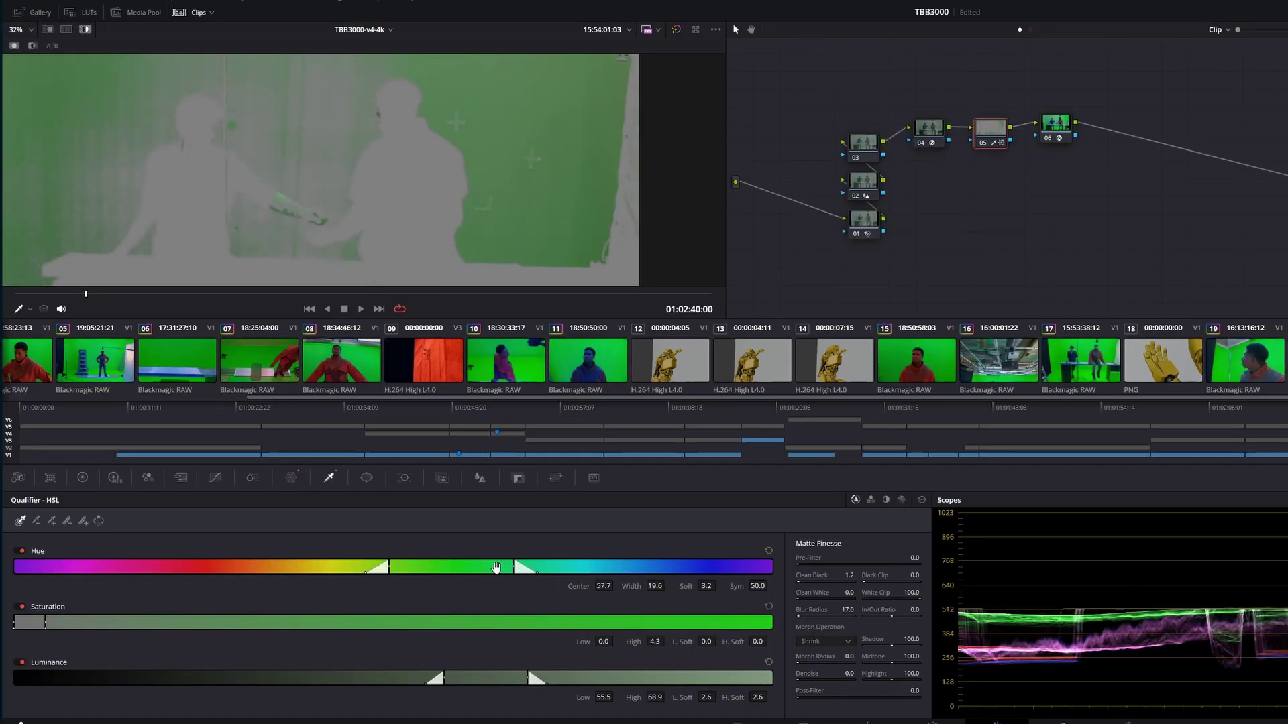
- Set the HSL Qualifier hue range to Center 60.7 and Width 22.9, framing the actor's face
left_click_drag(496, 568, 522, 570)
scroll(460, 249, "up", 6)
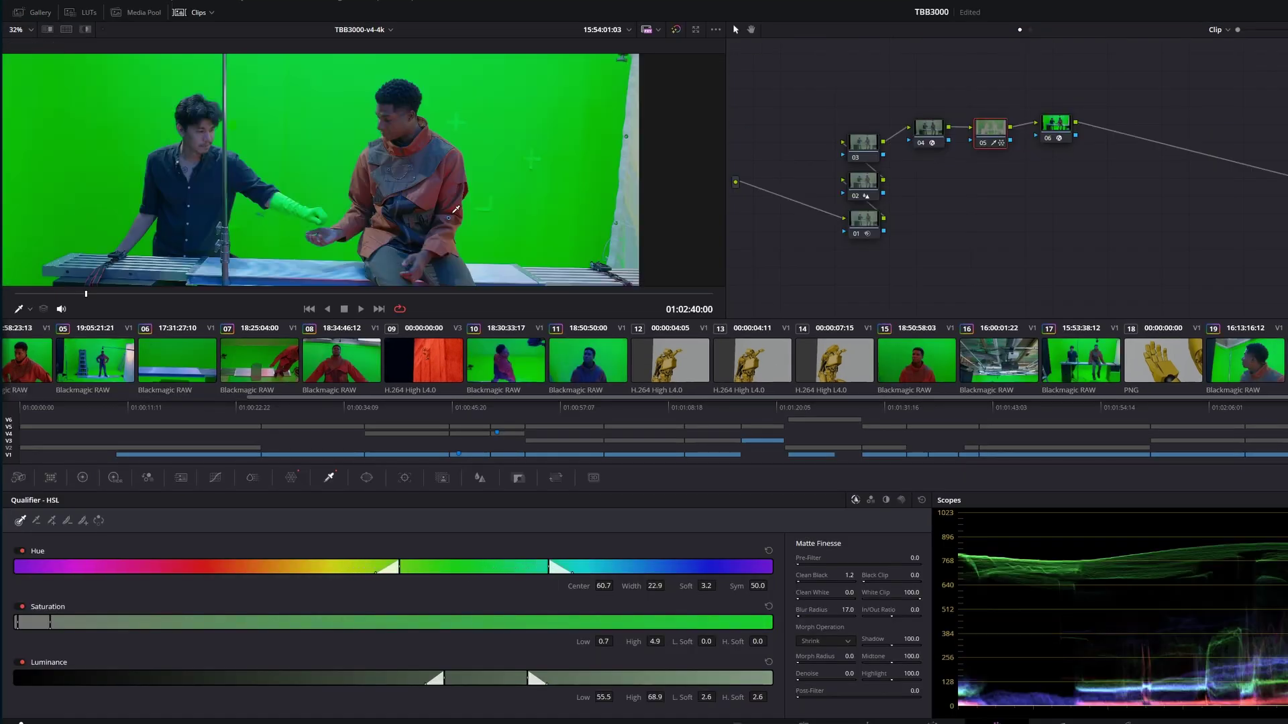
middle_click_drag(459, 249, 444, 267)
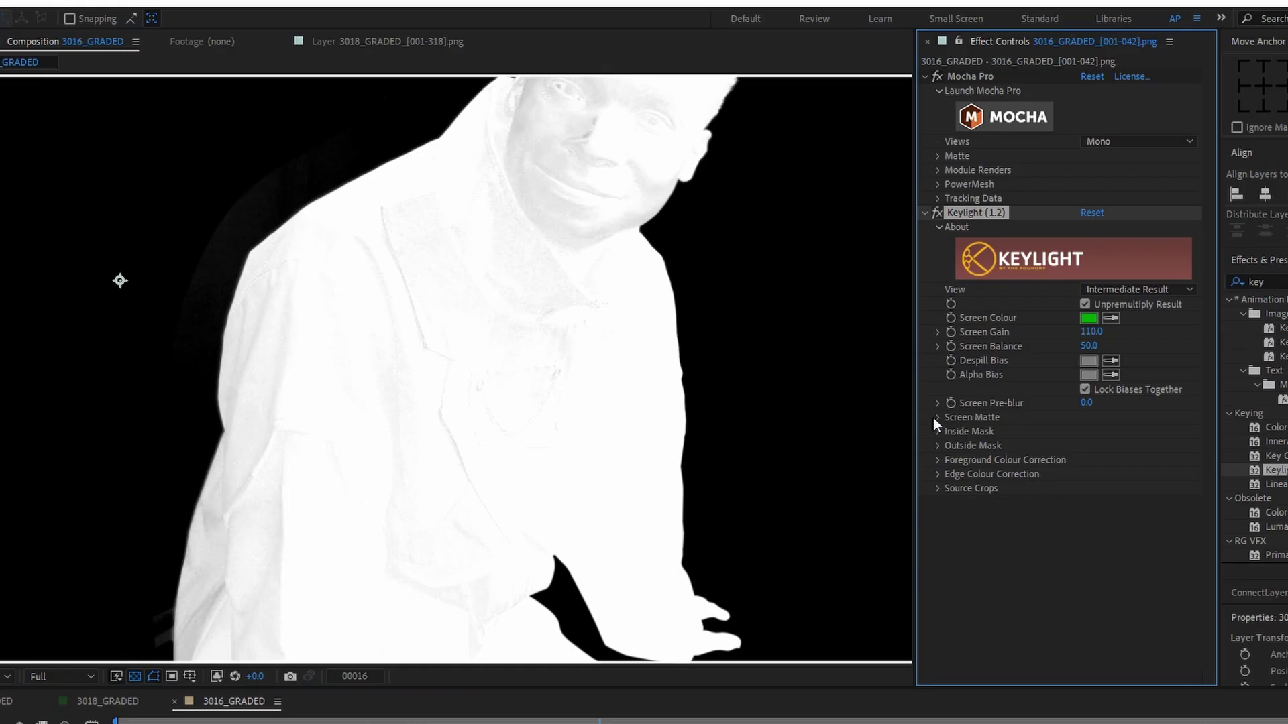
- Expand Keylight's Screen Matte and lower Clip White to 78.0
left_click(938, 418)
left_click_drag(1088, 446, 1075, 446)
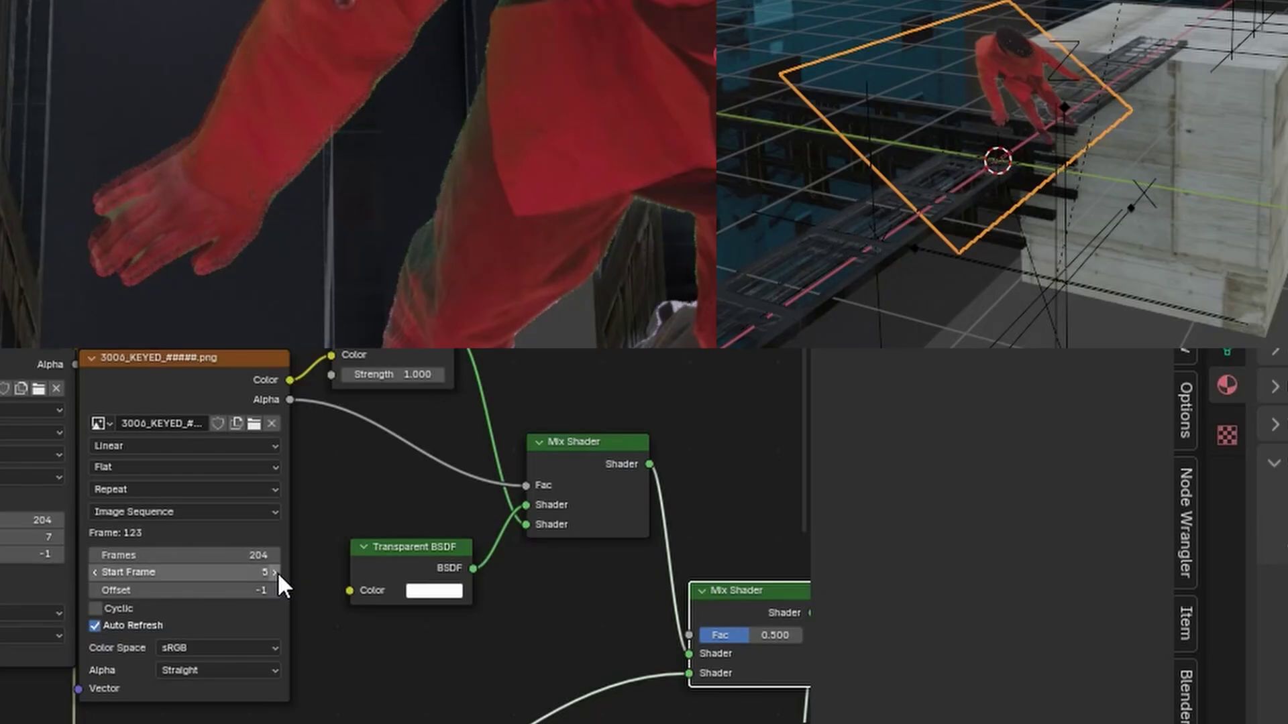
left_click(275, 573)
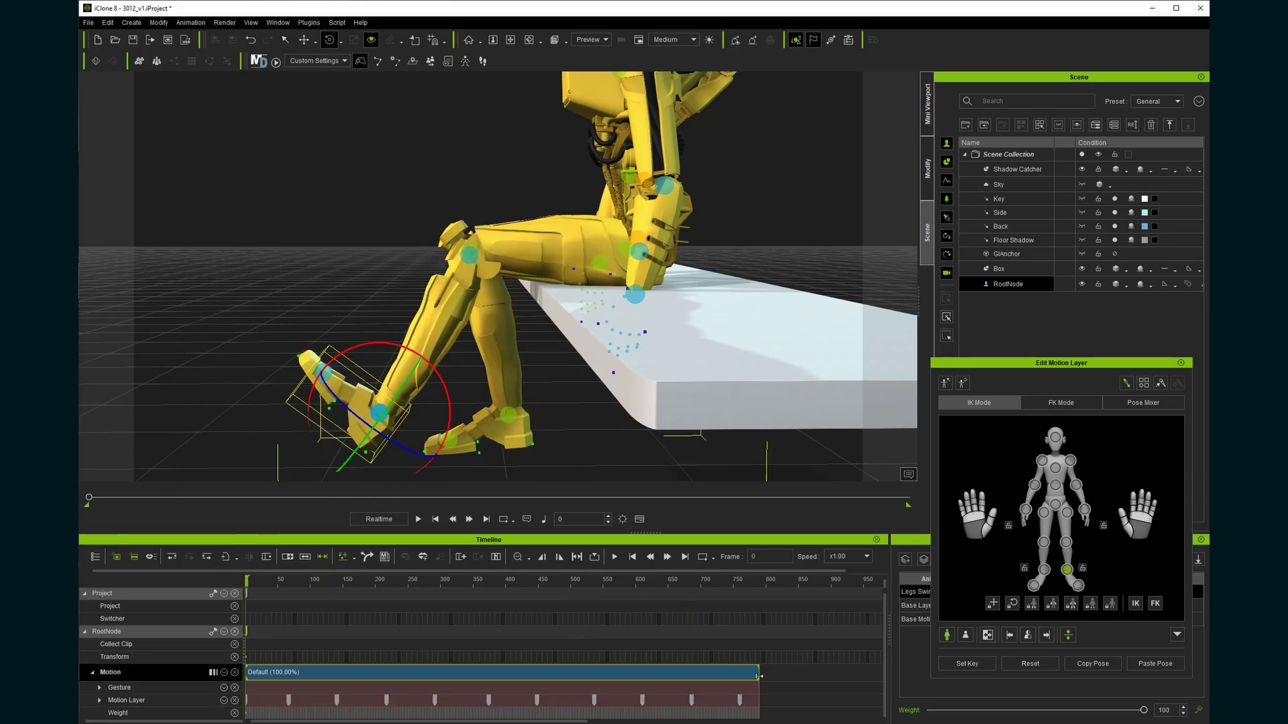
- Trim the end of the robot's Motion clip, preview it, and set up an FBX export at 24 fps
left_click_drag(758, 676, 755, 676)
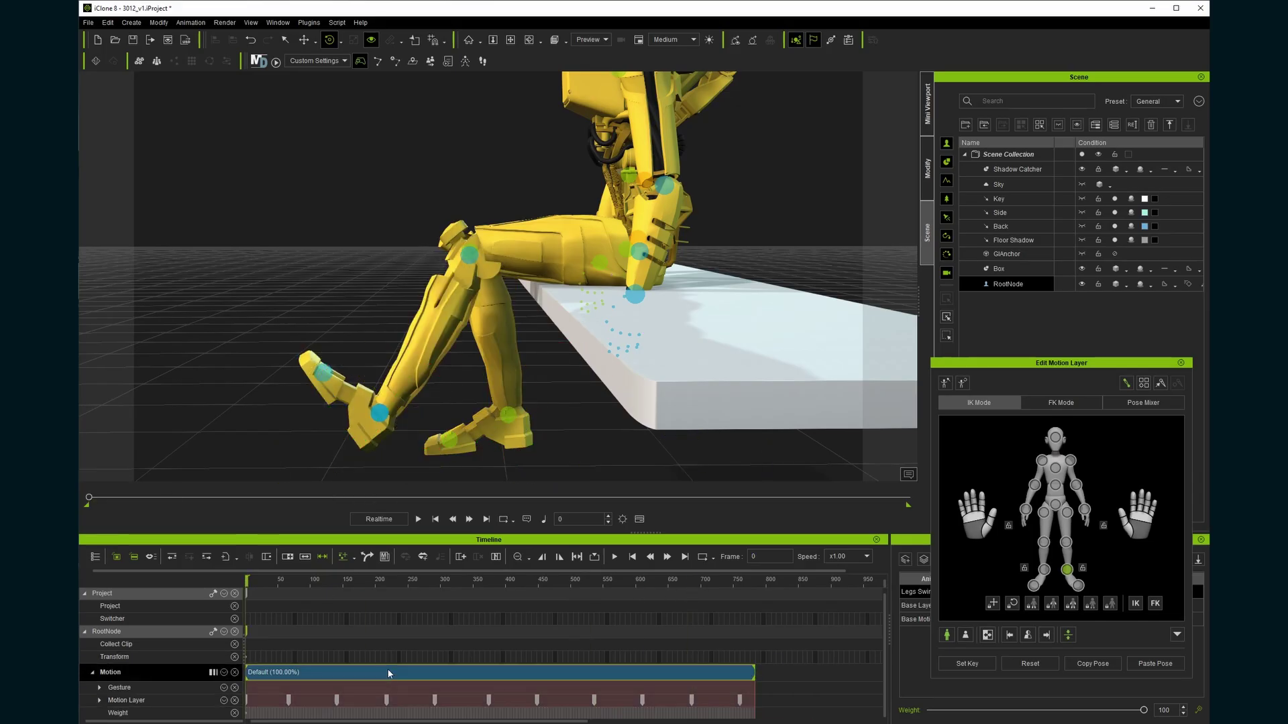
key("space")
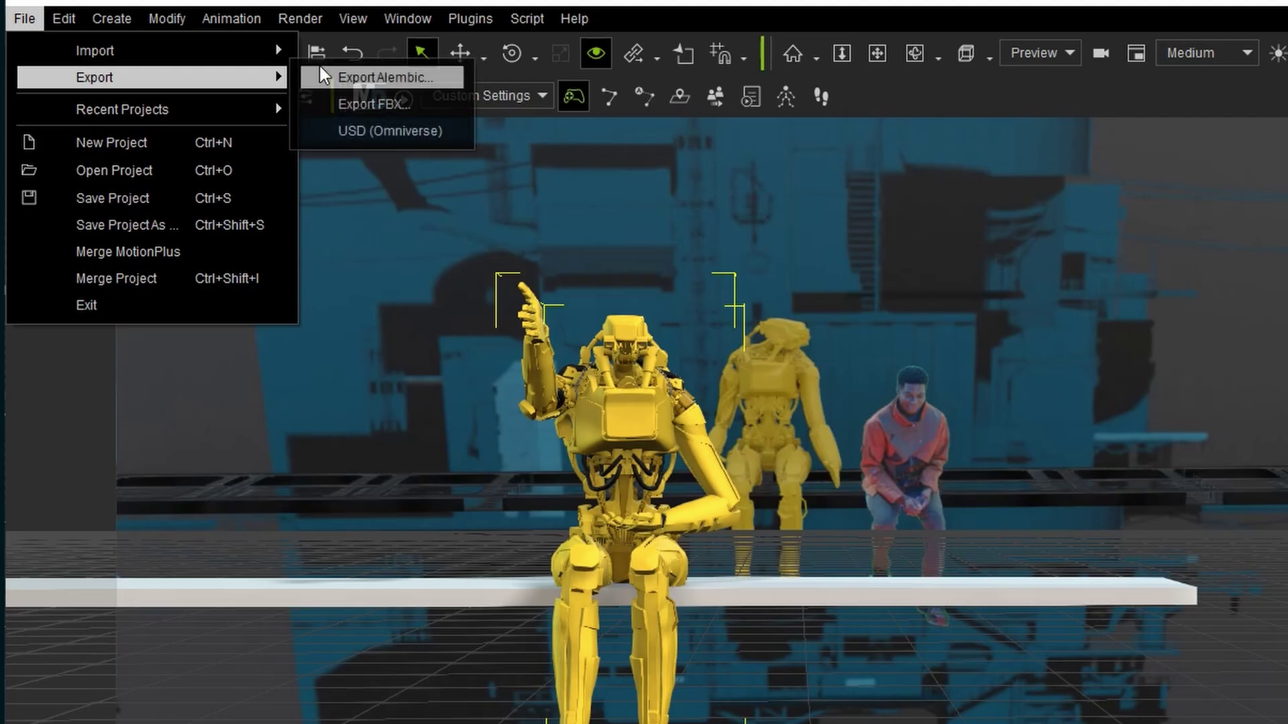
left_click(396, 104)
left_click(868, 192)
left_click(554, 260)
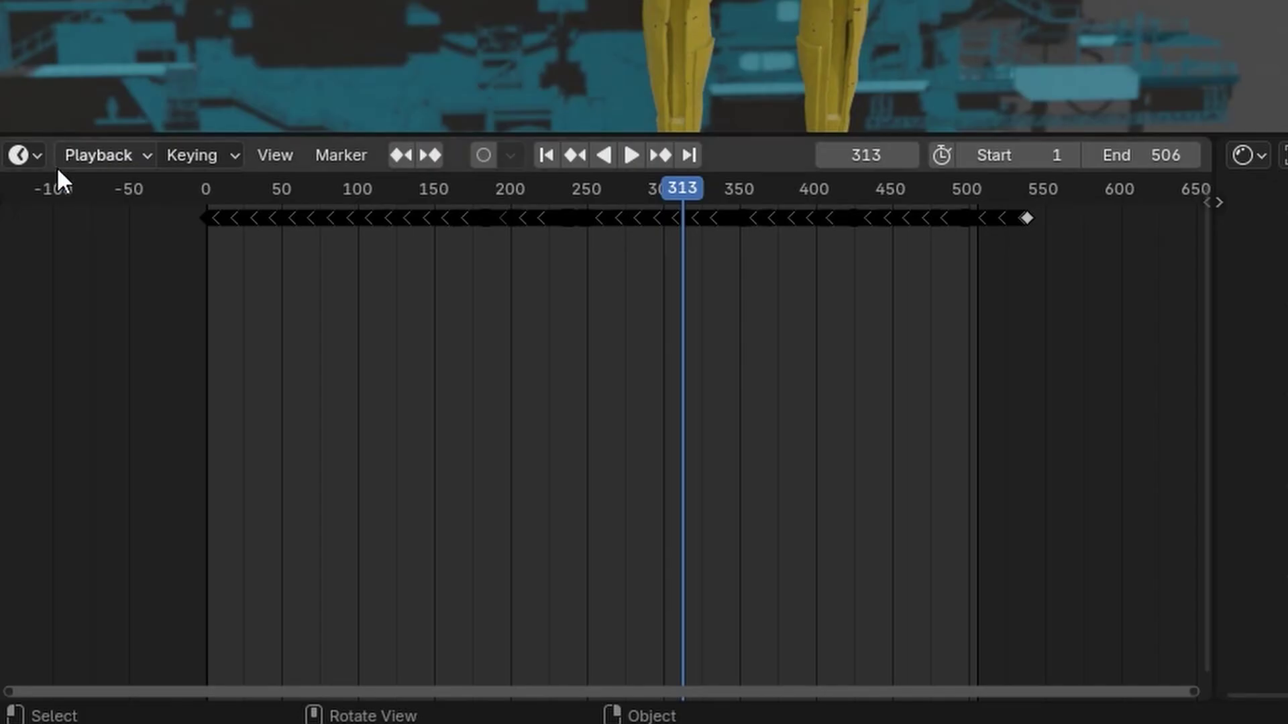
- Turn the timeline into the Dope Sheet Action Editor and assign the Bytes 3020 action
left_click(12, 494)
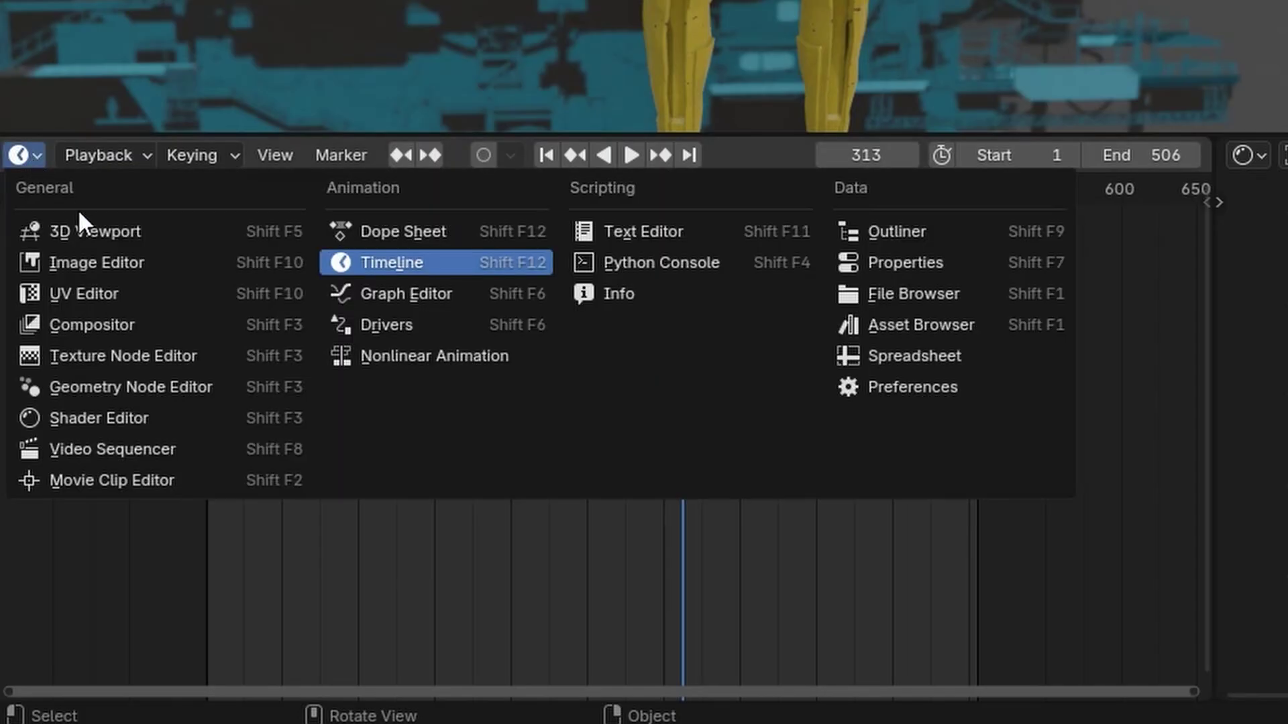
left_click(405, 235)
left_click(154, 155)
left_click(127, 256)
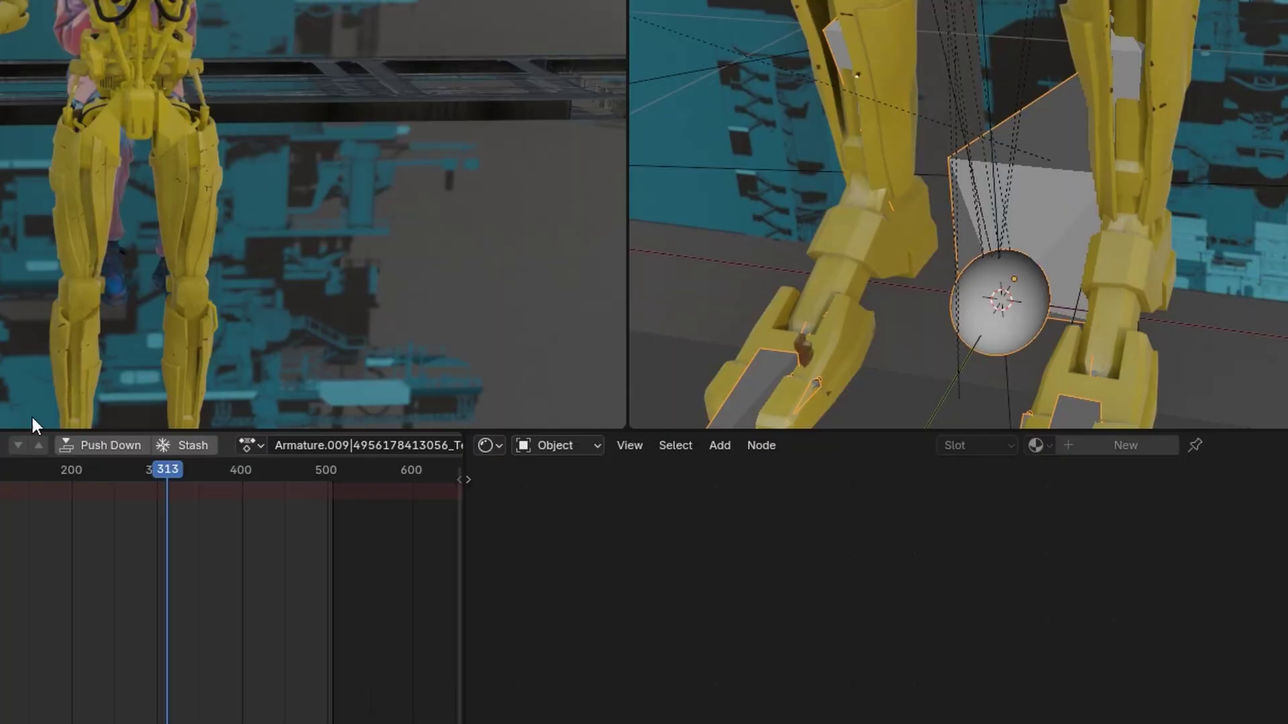
left_click(248, 447)
left_click(312, 555)
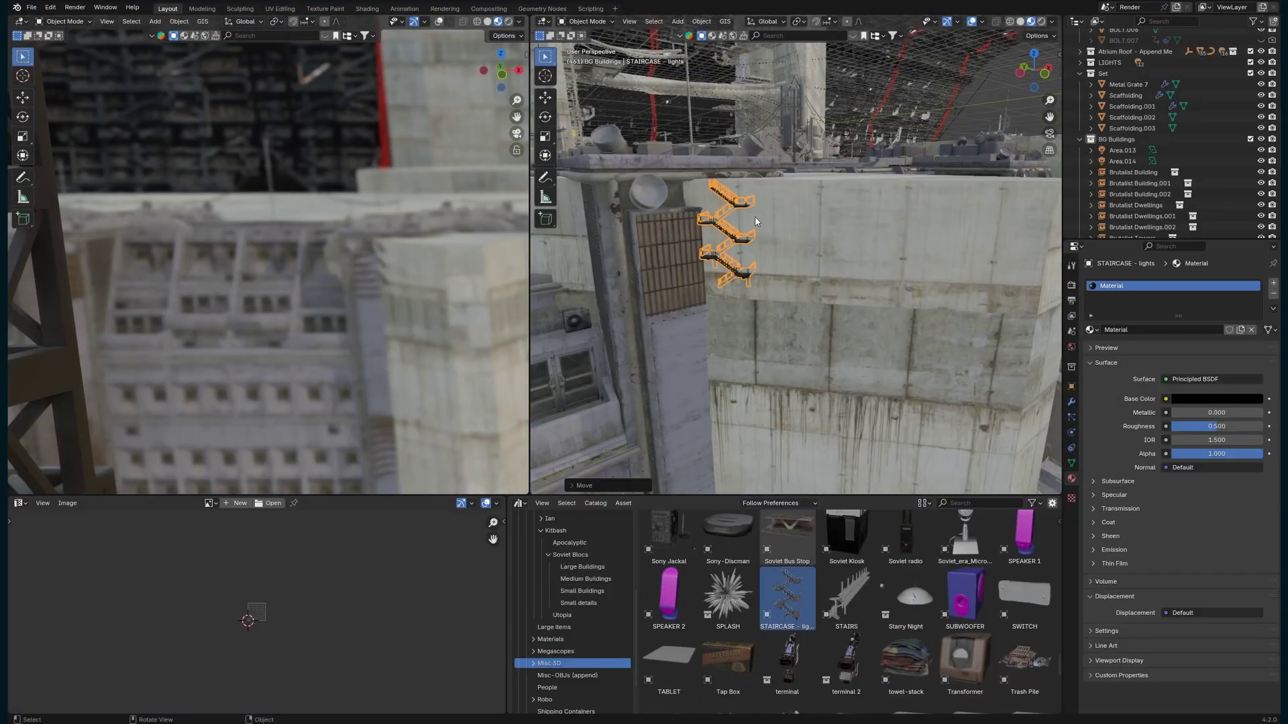
- Add a plane to the building scene and orbit around the metal grate
key("shift+a")
left_click(815, 221)
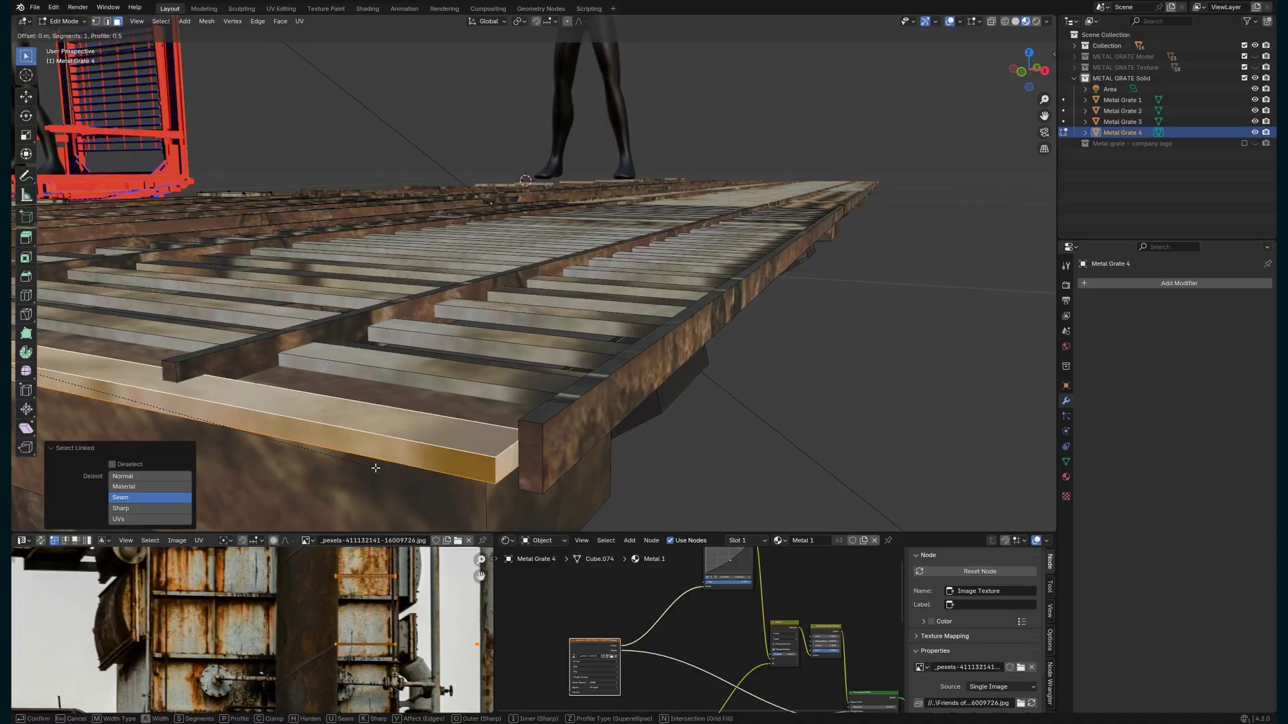
middle_click_drag(368, 463, 536, 376)
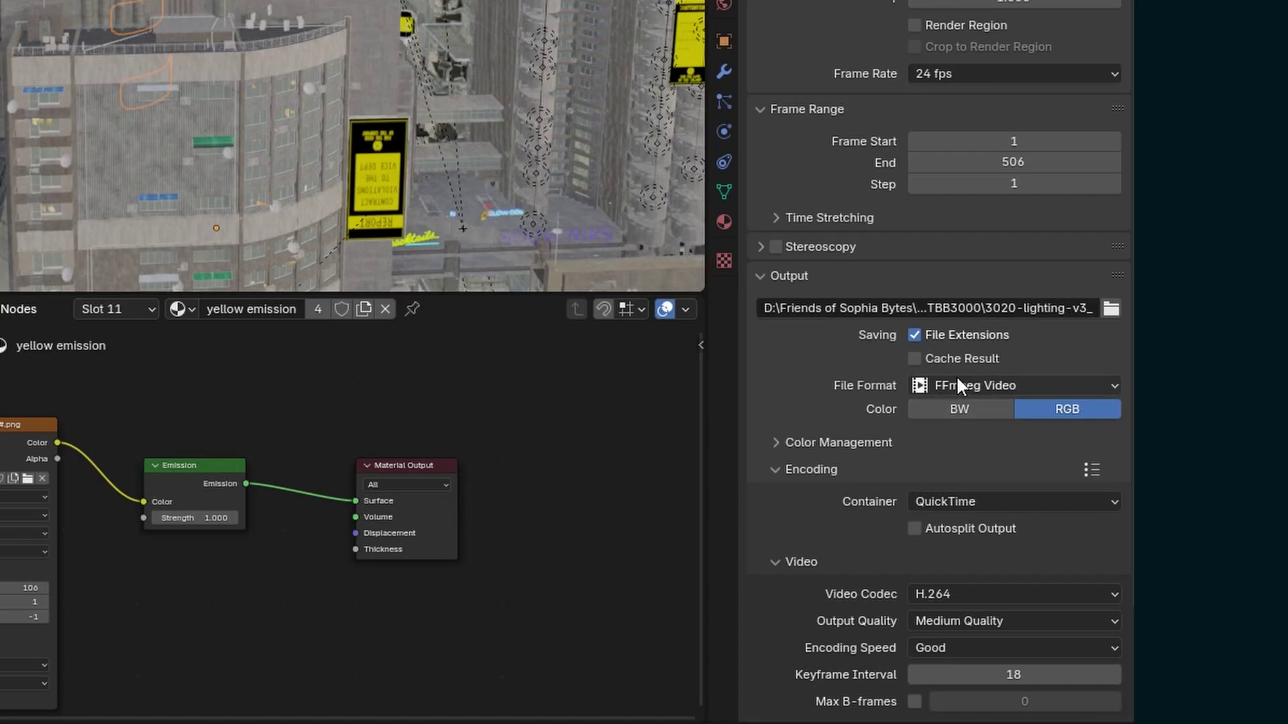
- Set the output format to OpenEXR MultiLayer and enable Glossy Direct and Emission passes
left_click(957, 380)
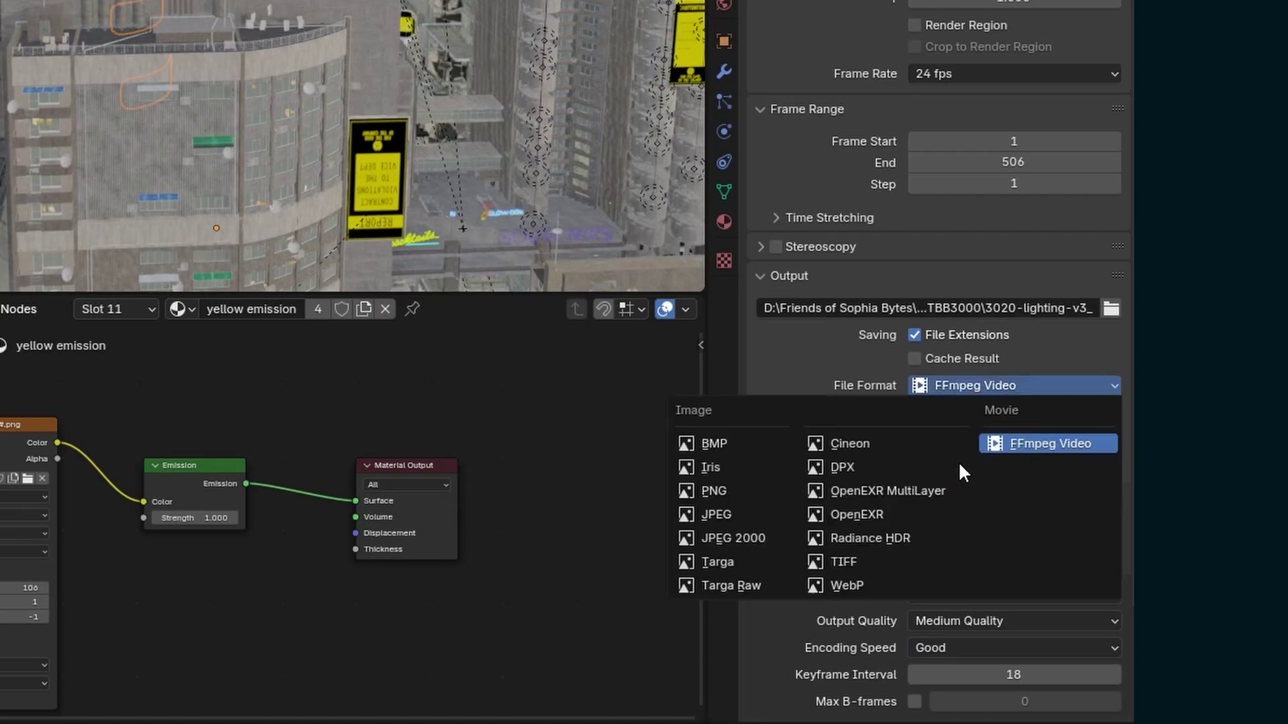
left_click(855, 492)
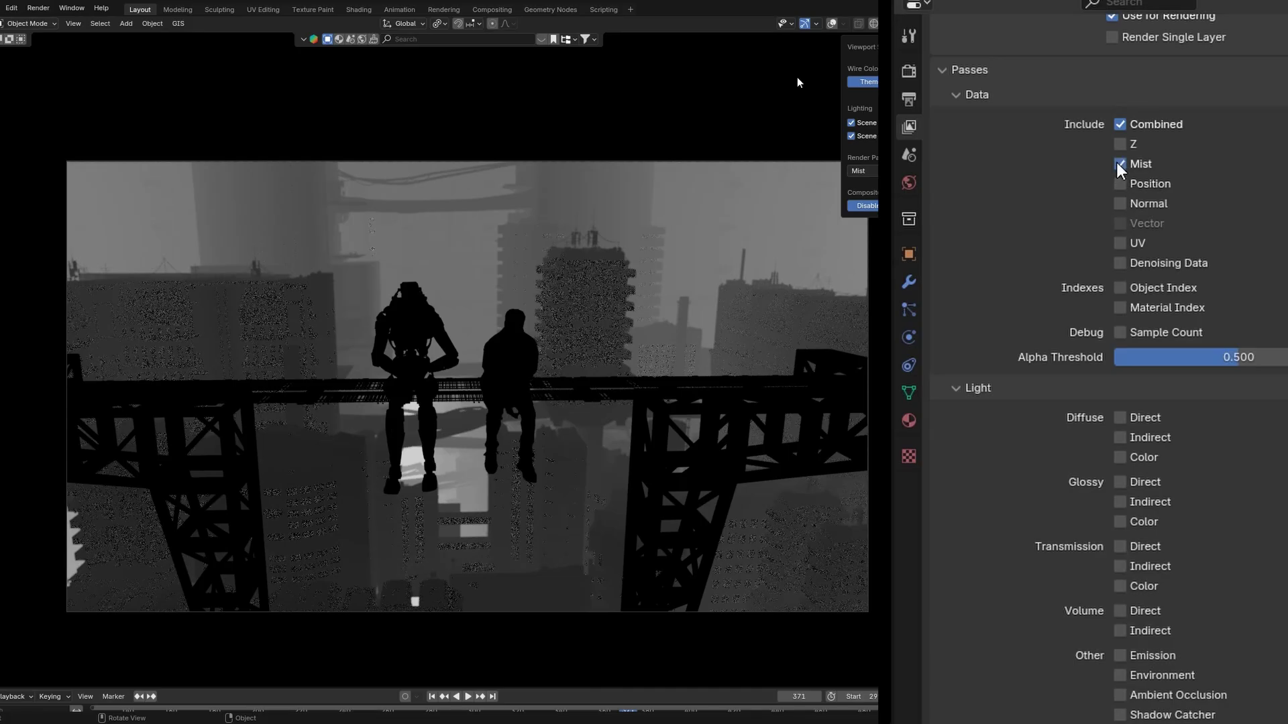
left_click(1120, 482)
left_click(1119, 655)
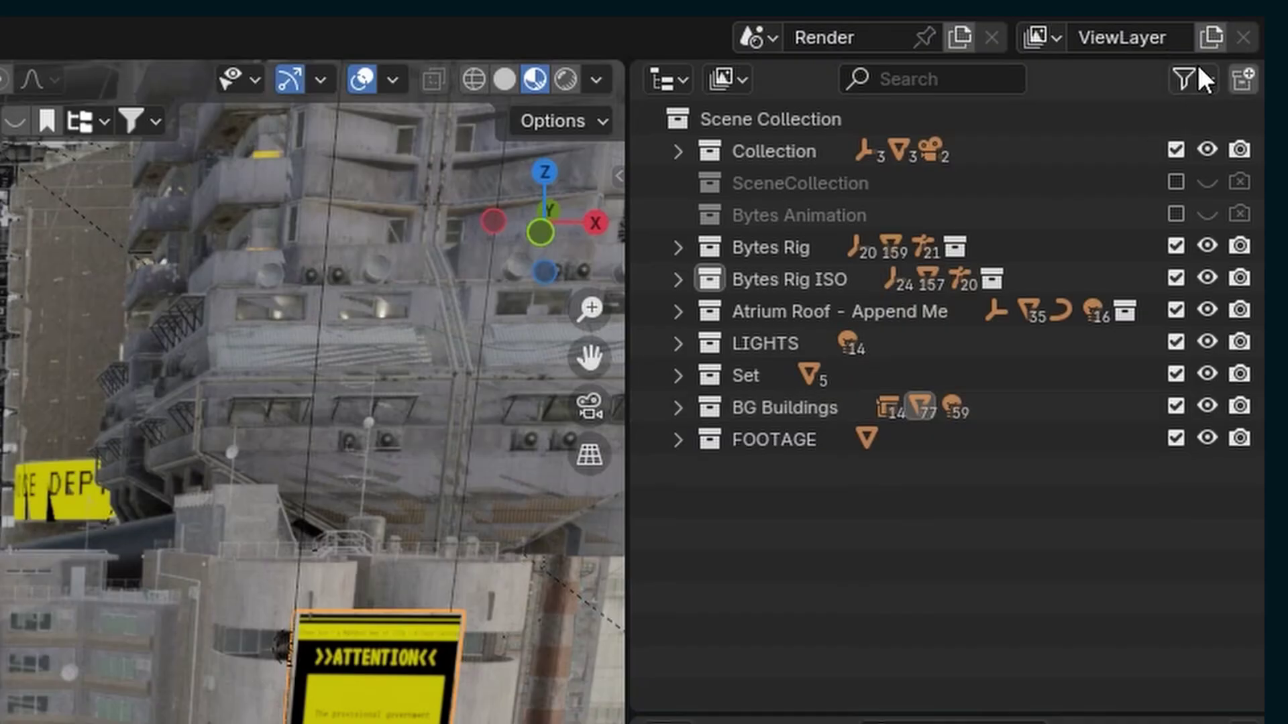
- Add a Bytes view layer that excludes the Bytes Rig, Atrium Roof and LIGHTS collections
left_click(1207, 36)
left_click(1141, 74)
left_click(1138, 37)
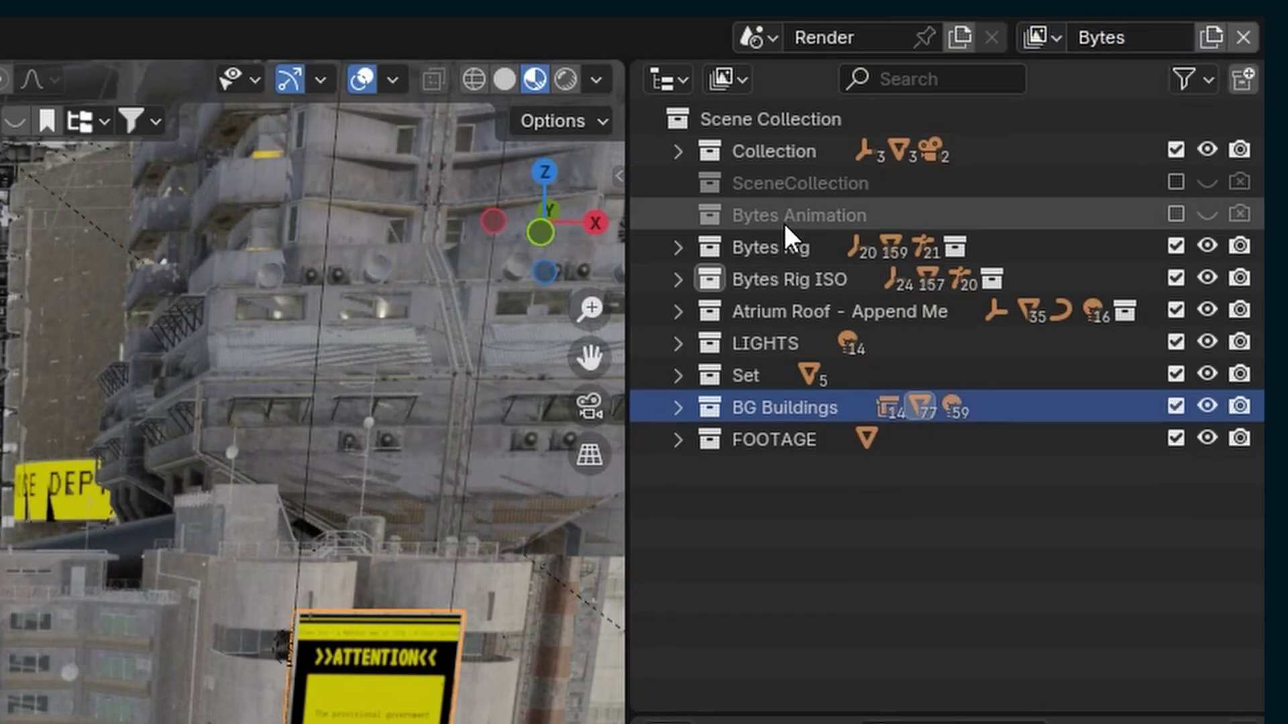
left_click(782, 245)
key("e")
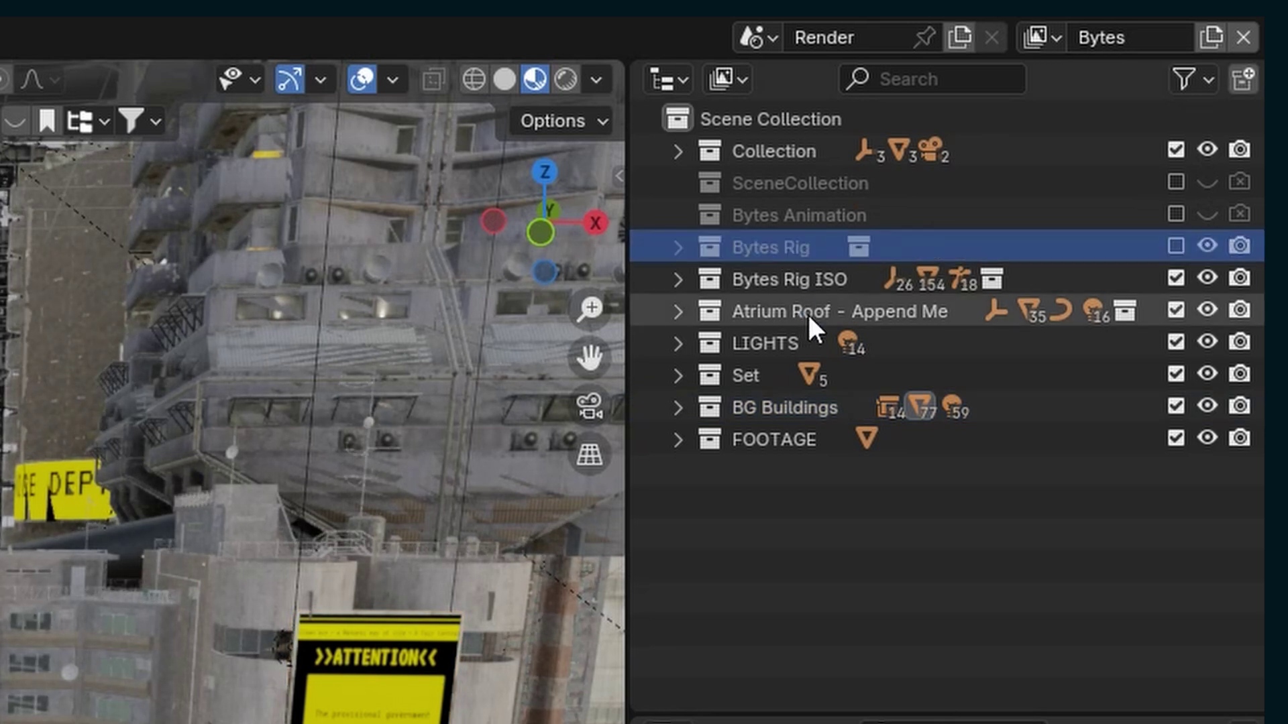
left_click(761, 318)
key("e")
left_click(757, 344)
key("e")
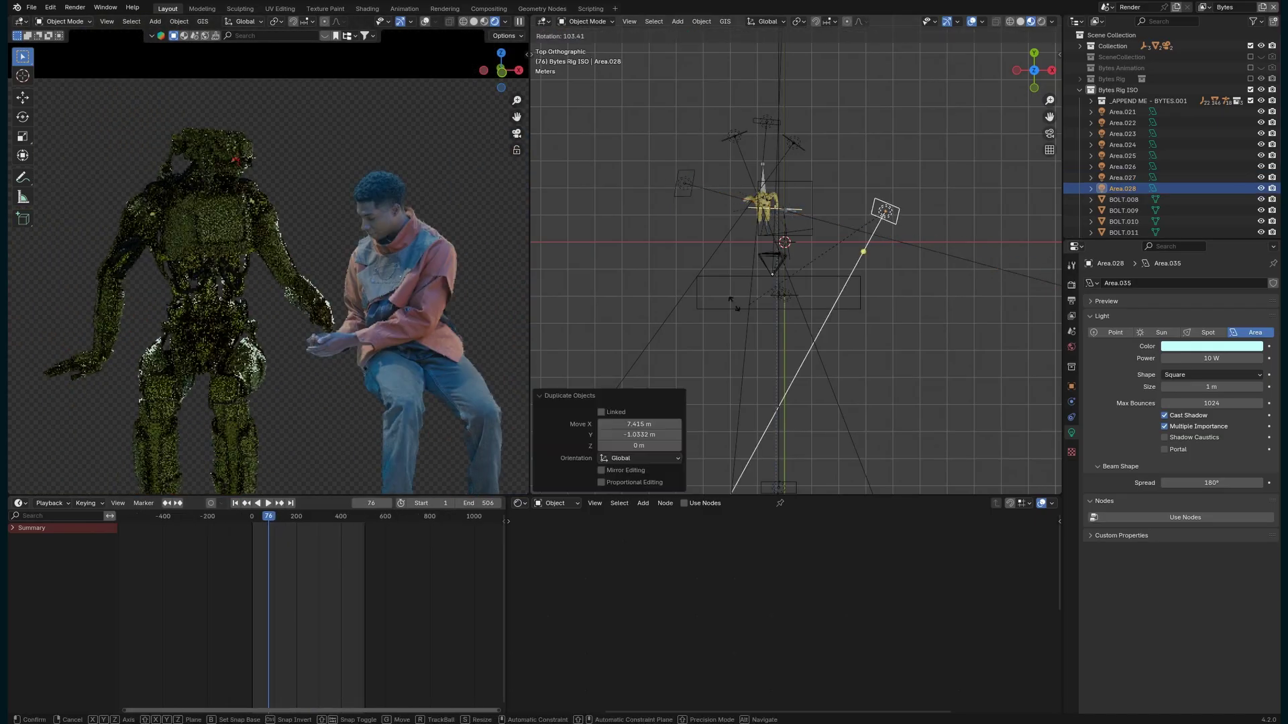
- Move and rotate the duplicated light, then choose a render pass to display
left_click(731, 302)
left_click(1071, 386)
key("g")
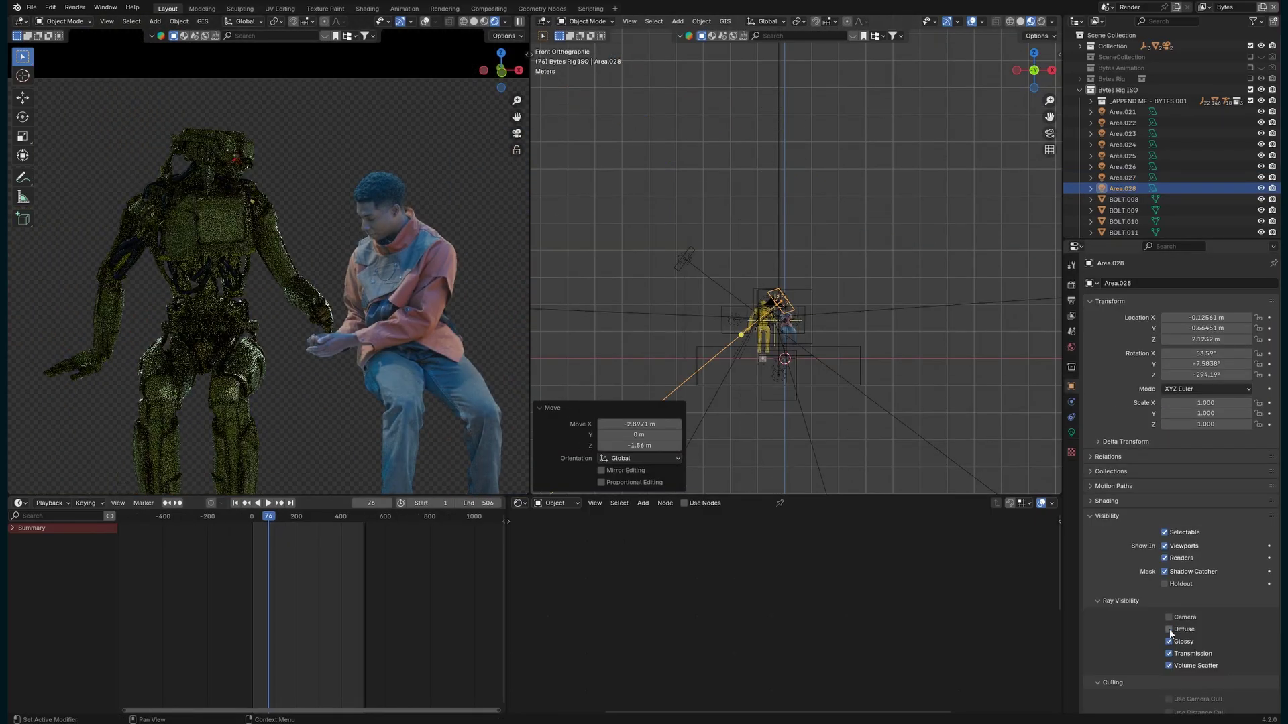
left_click(791, 360)
key("r")
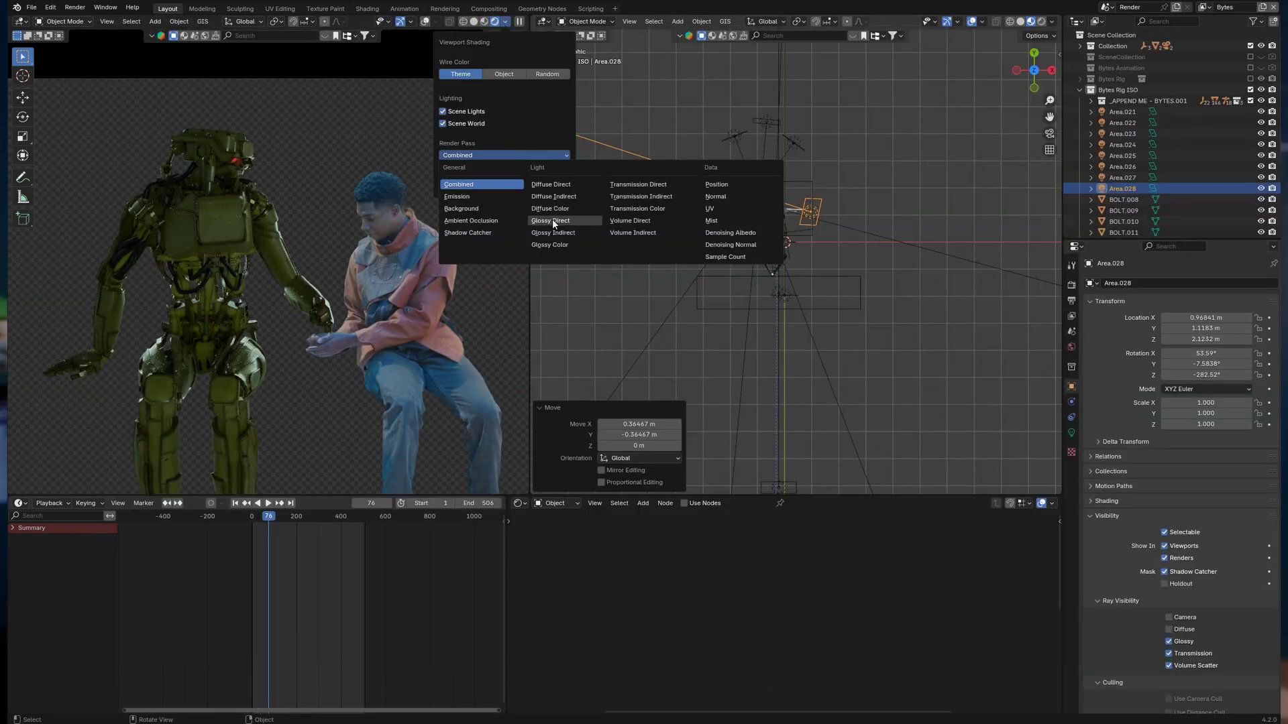
left_click(553, 219)
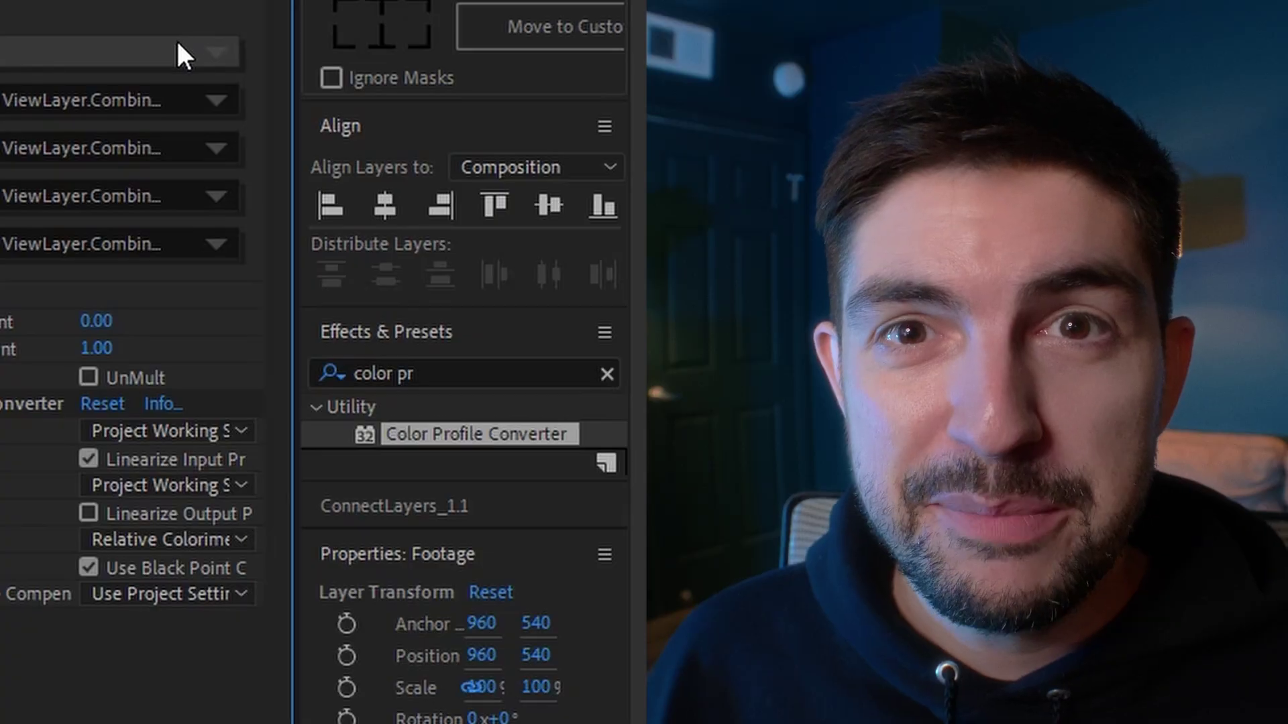
left_click(177, 43)
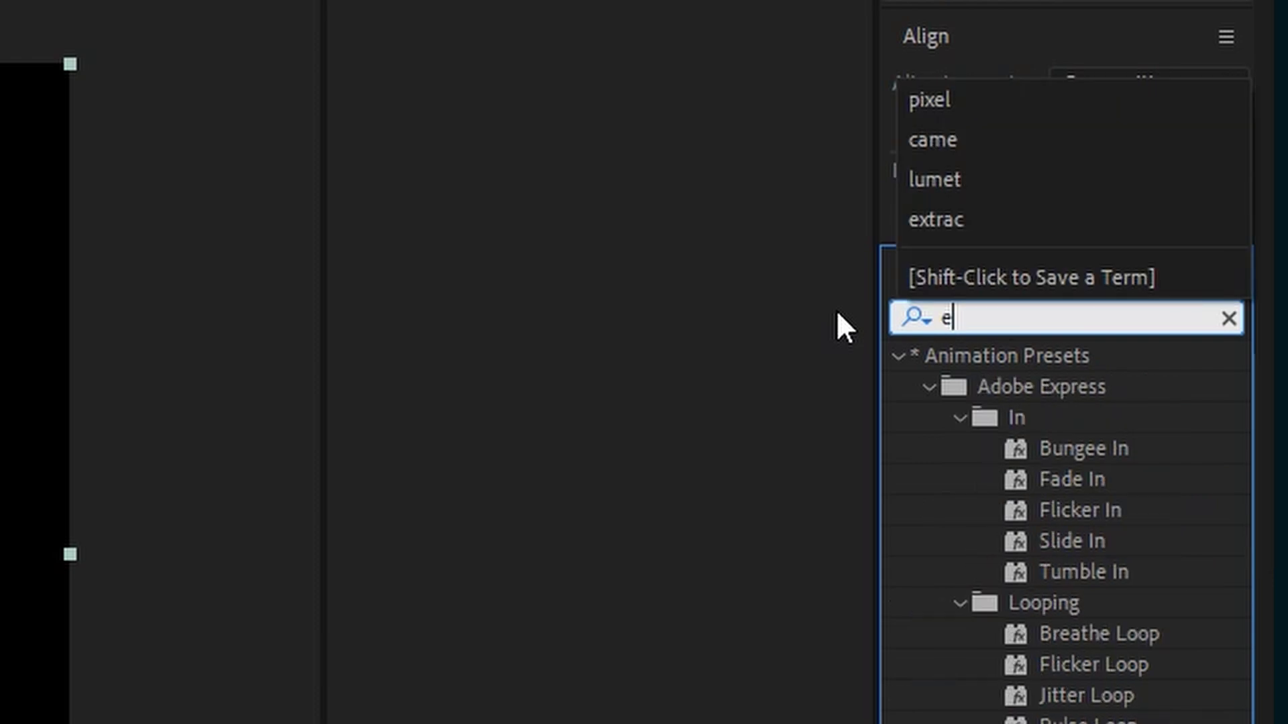
- Apply EXtractoR and Color Profile Converter to the EXR layer, then set its input profile
double_click(1033, 463)
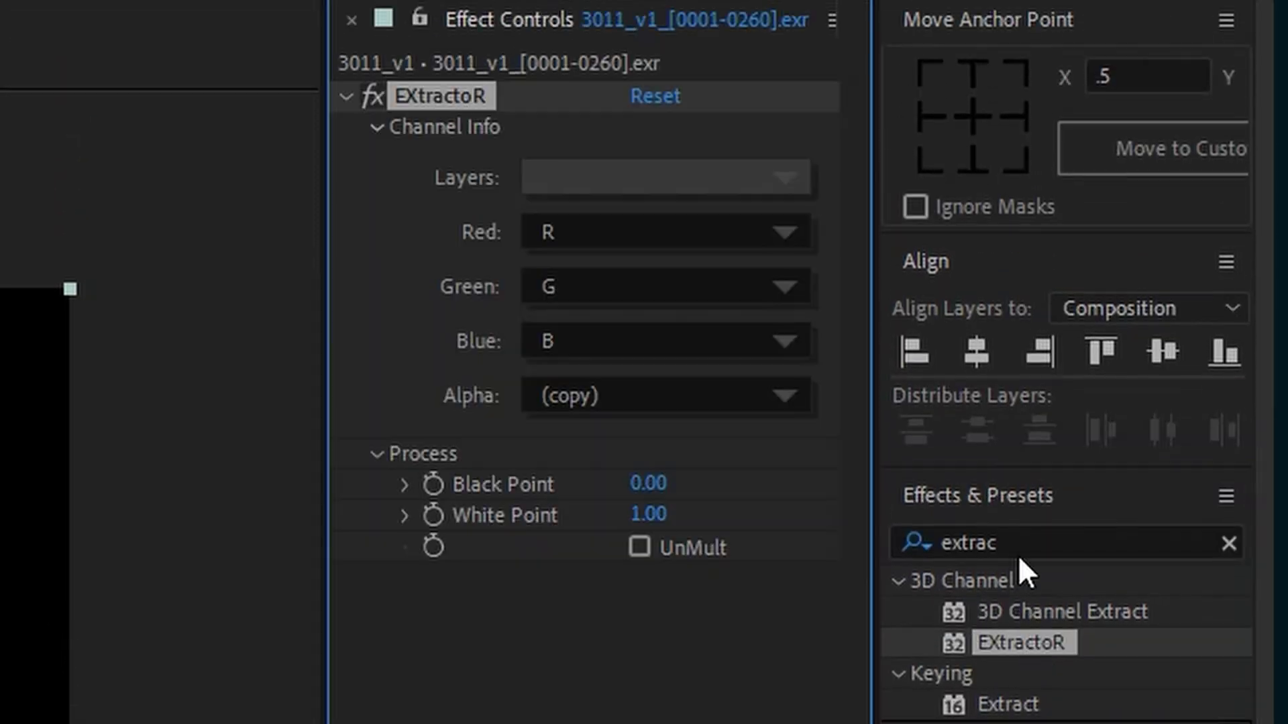
double_click(951, 363)
type("color p")
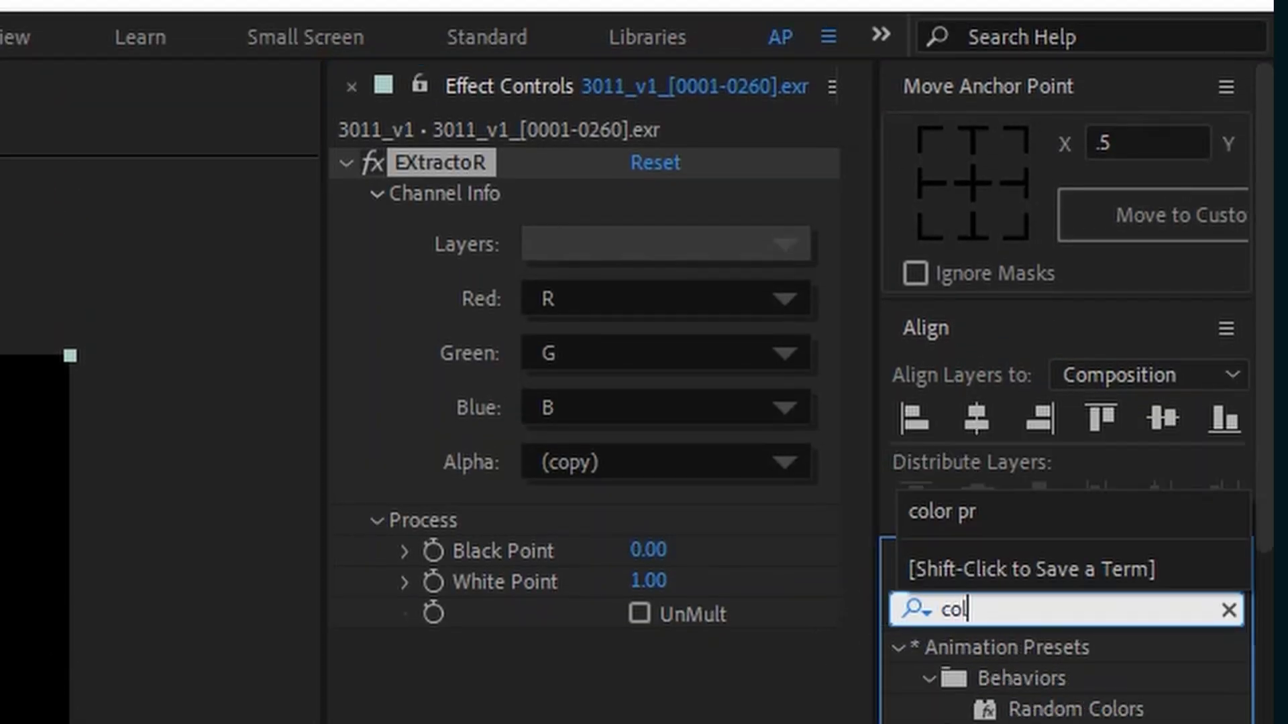
left_click_drag(1046, 678, 670, 707)
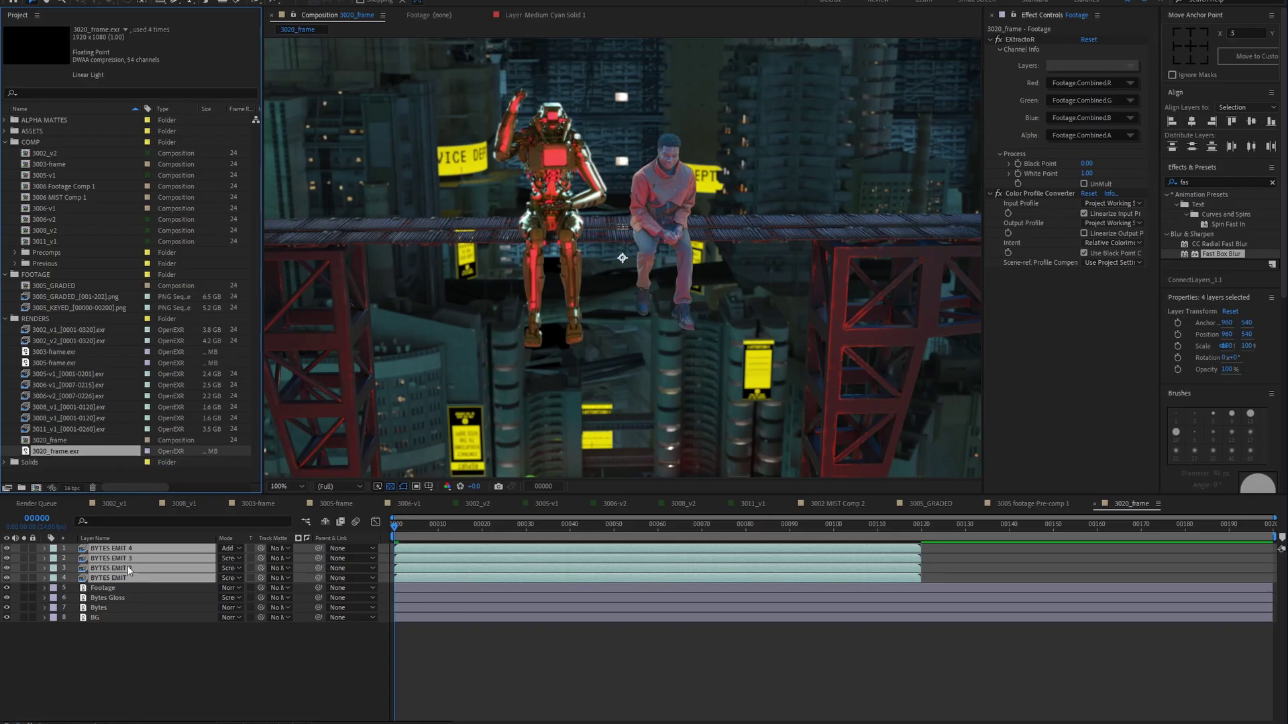
left_click(805, 271)
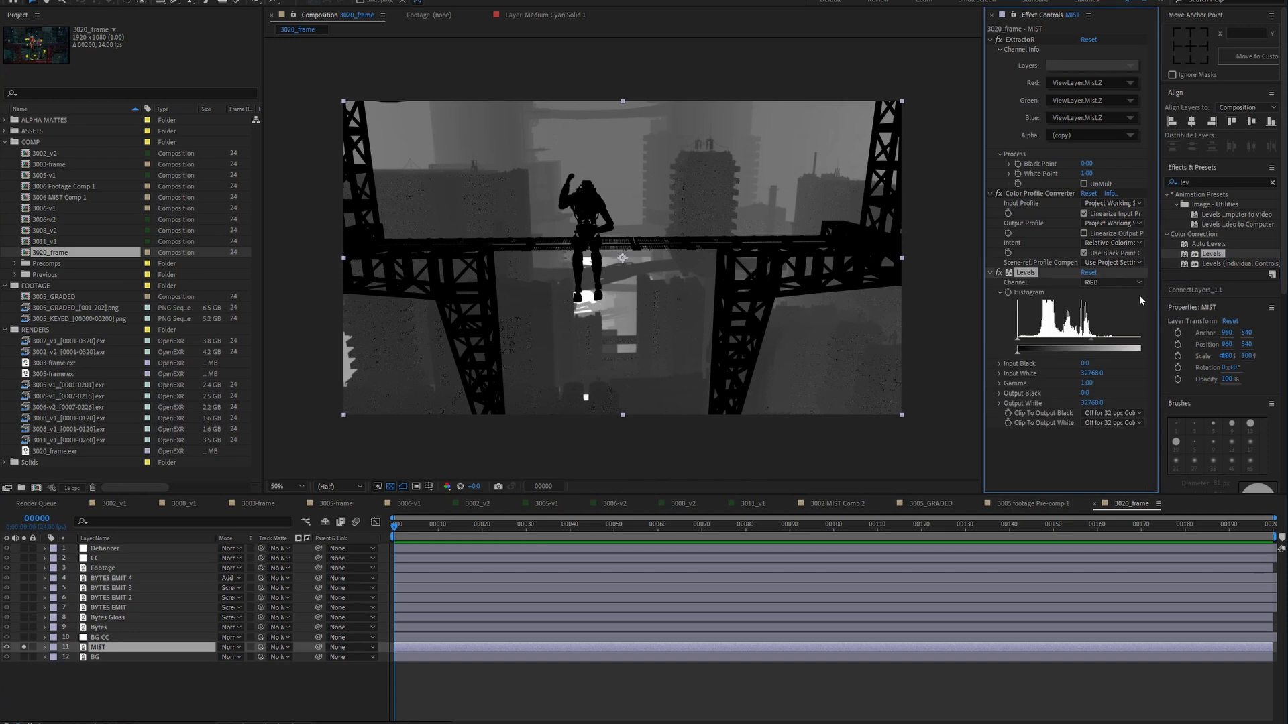
- Pre-compose the mist, set Bytes Gloss to 40% opacity, add a blue solid, place BG EMISSION under BLUR
key("ctrl+shift+c")
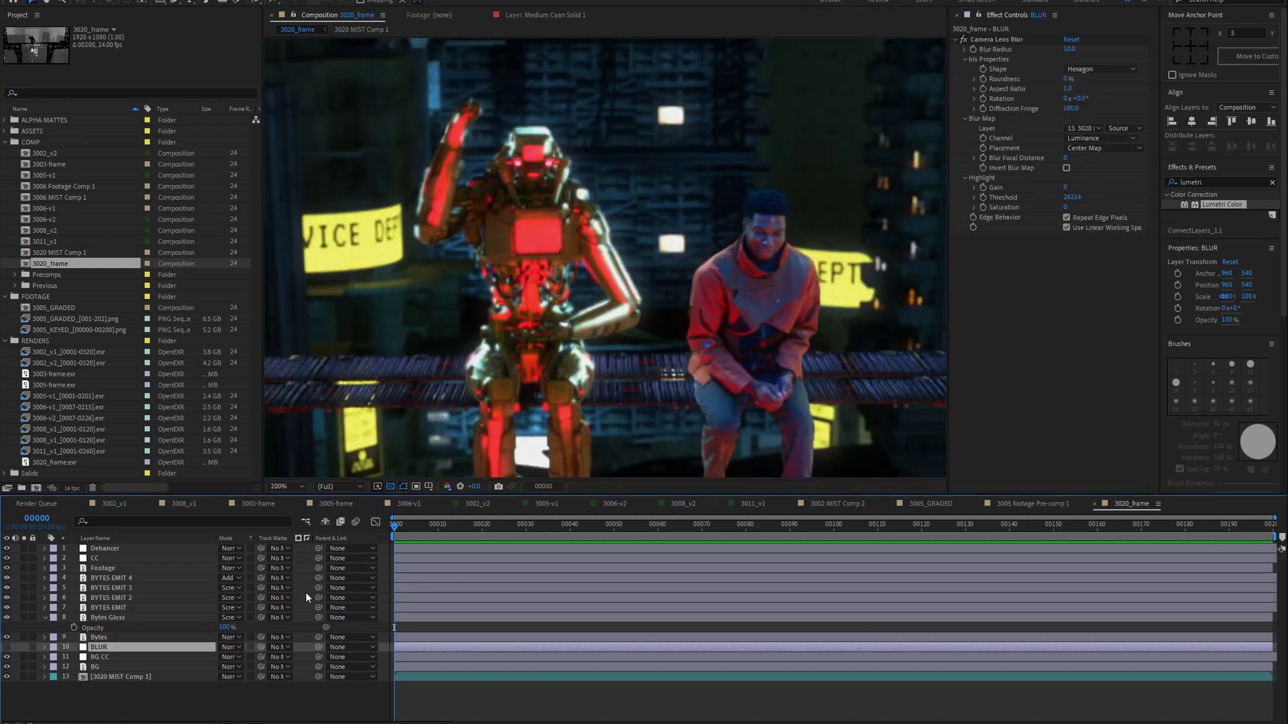
left_click_drag(227, 627, 226, 630)
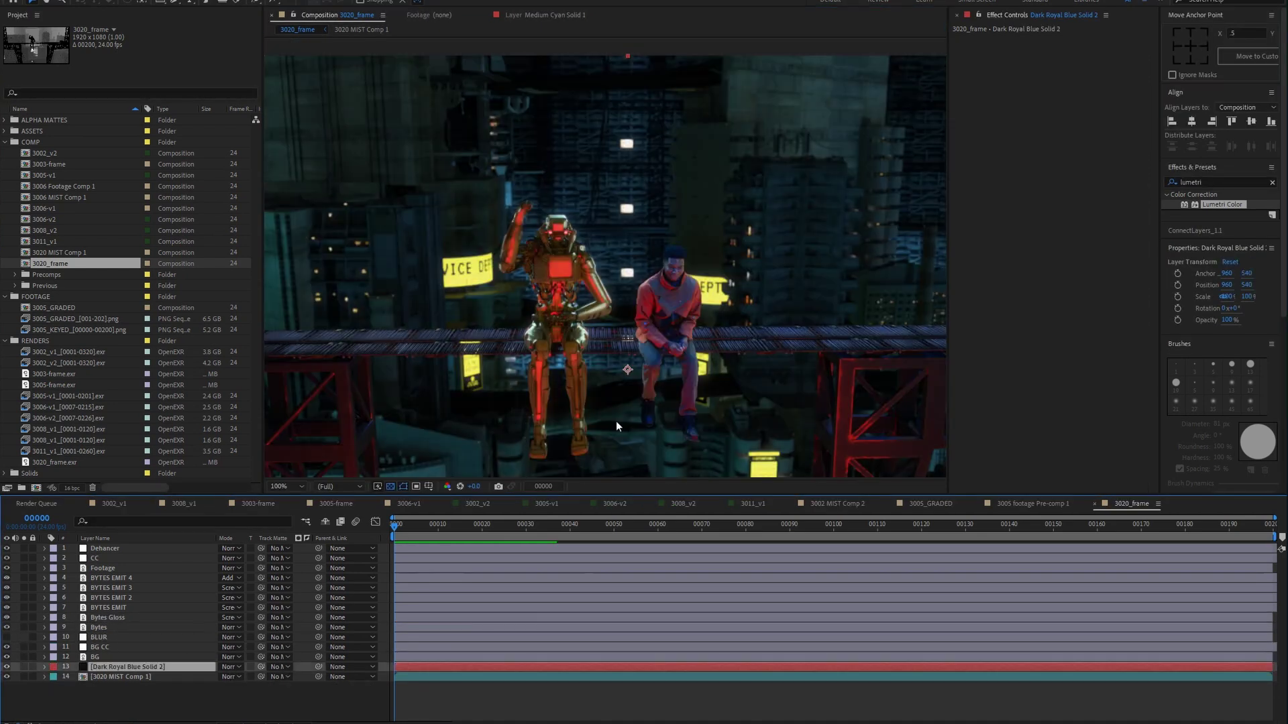
left_click(134, 659)
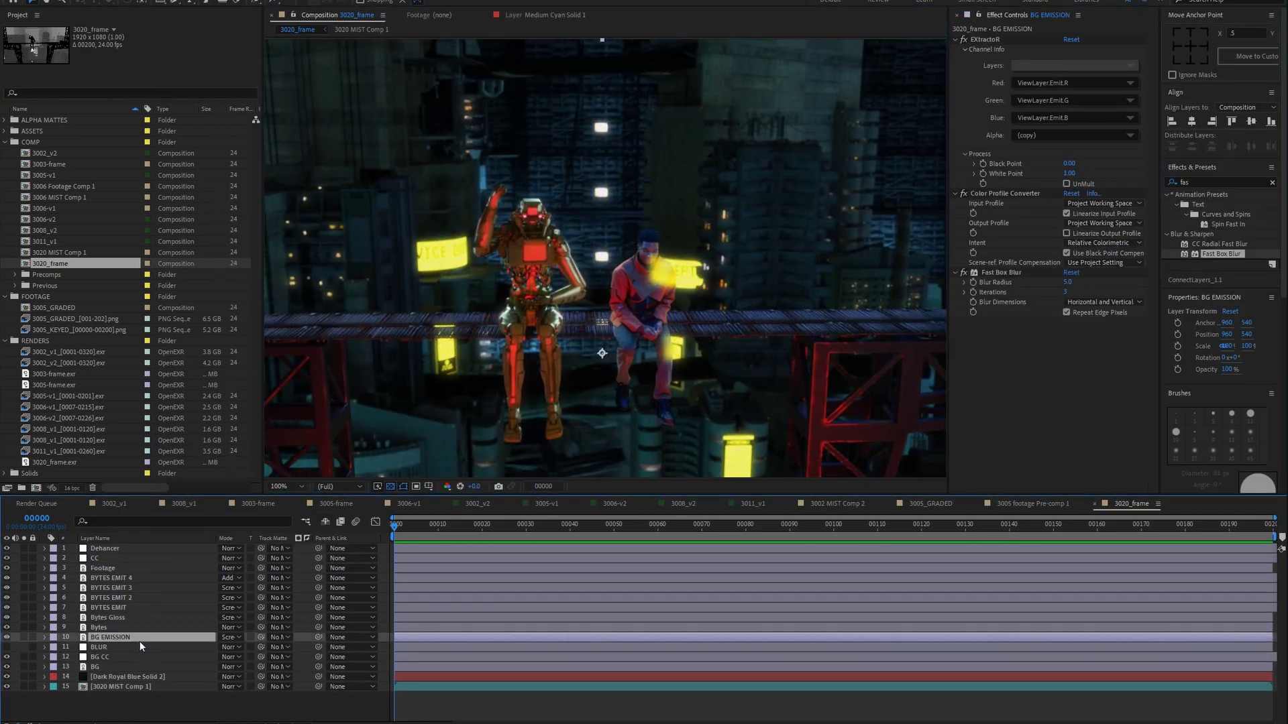
left_click_drag(141, 641, 141, 652)
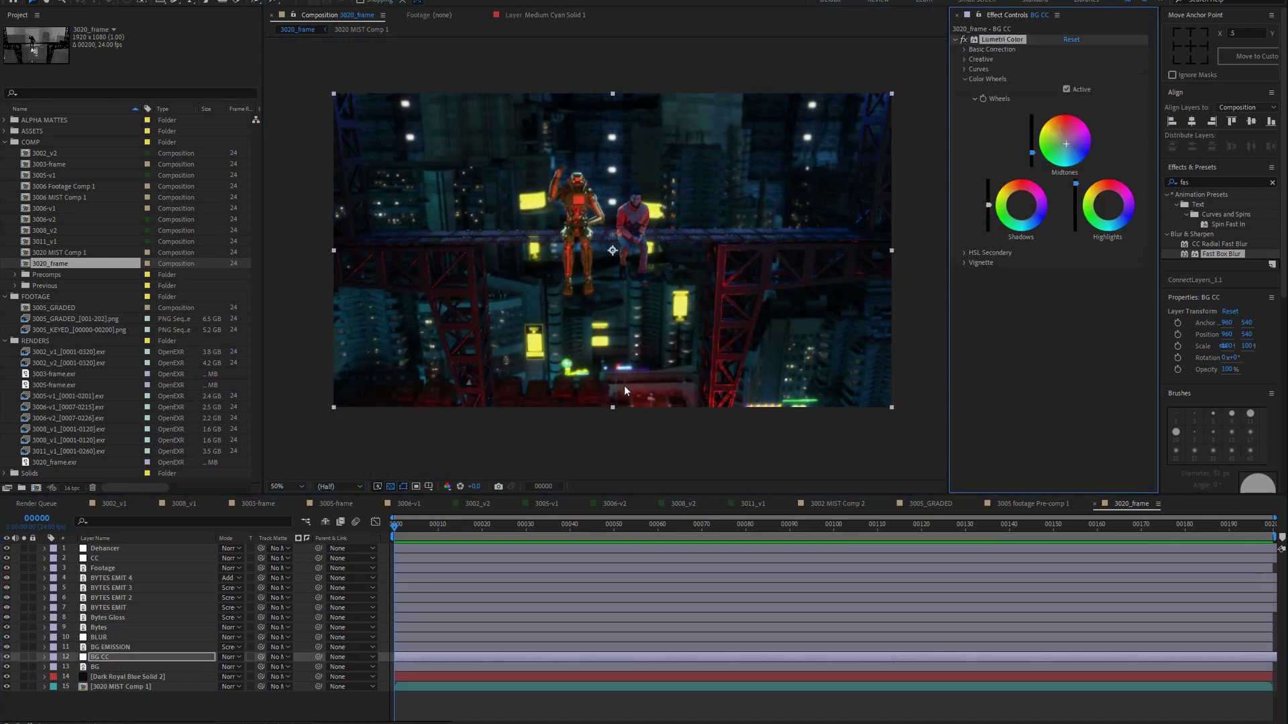
key(".")
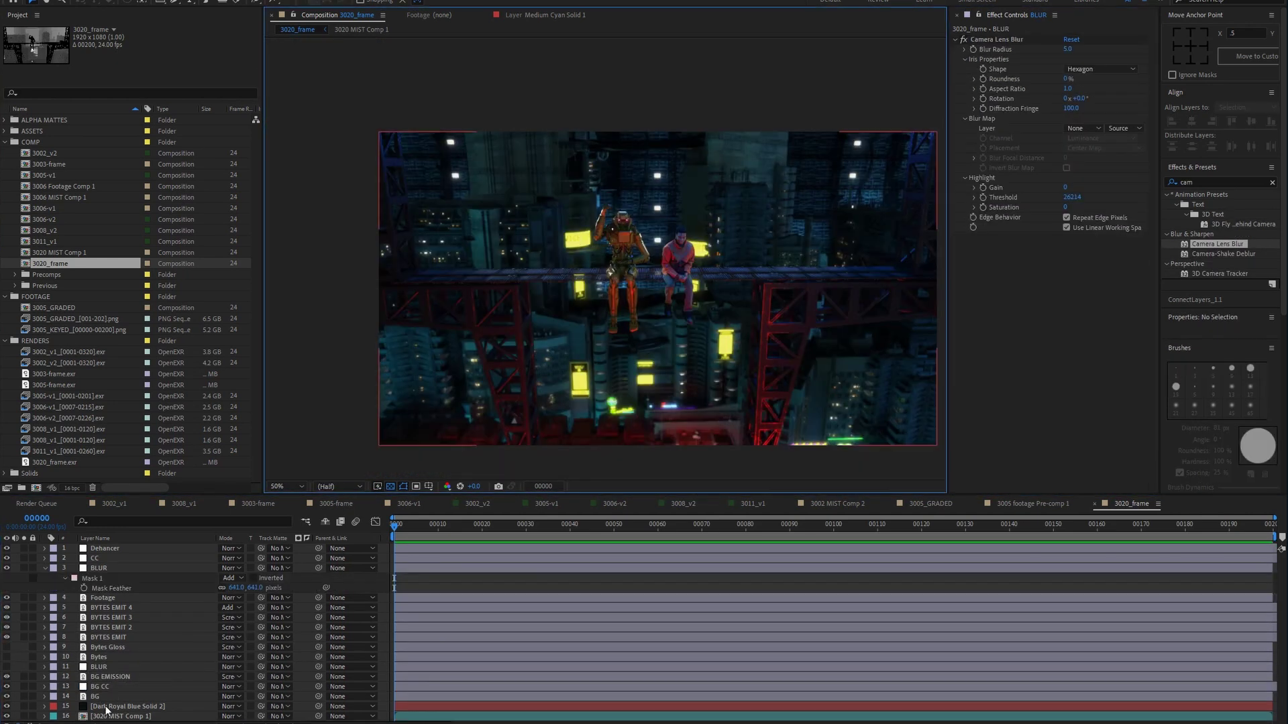
- Lower the Dark Royal Blue Solid 2 opacity to 58%
left_click_drag(224, 657, 147, 649)
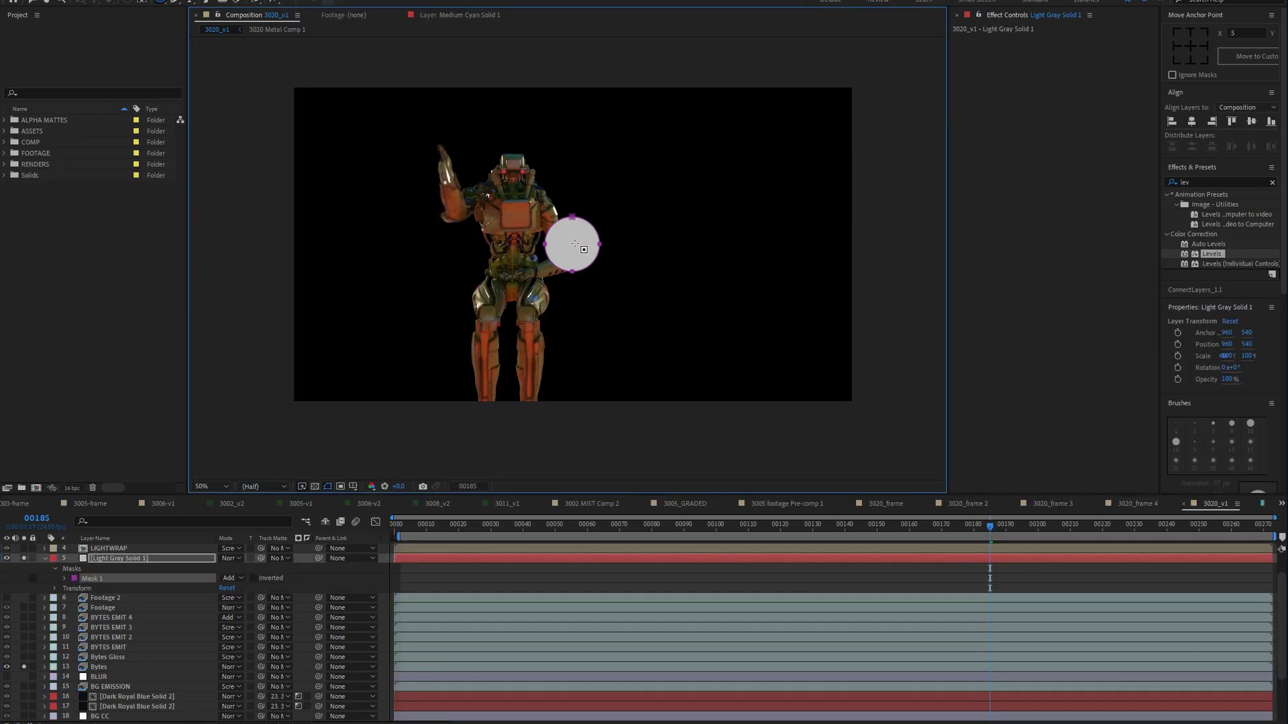
left_click(245, 613)
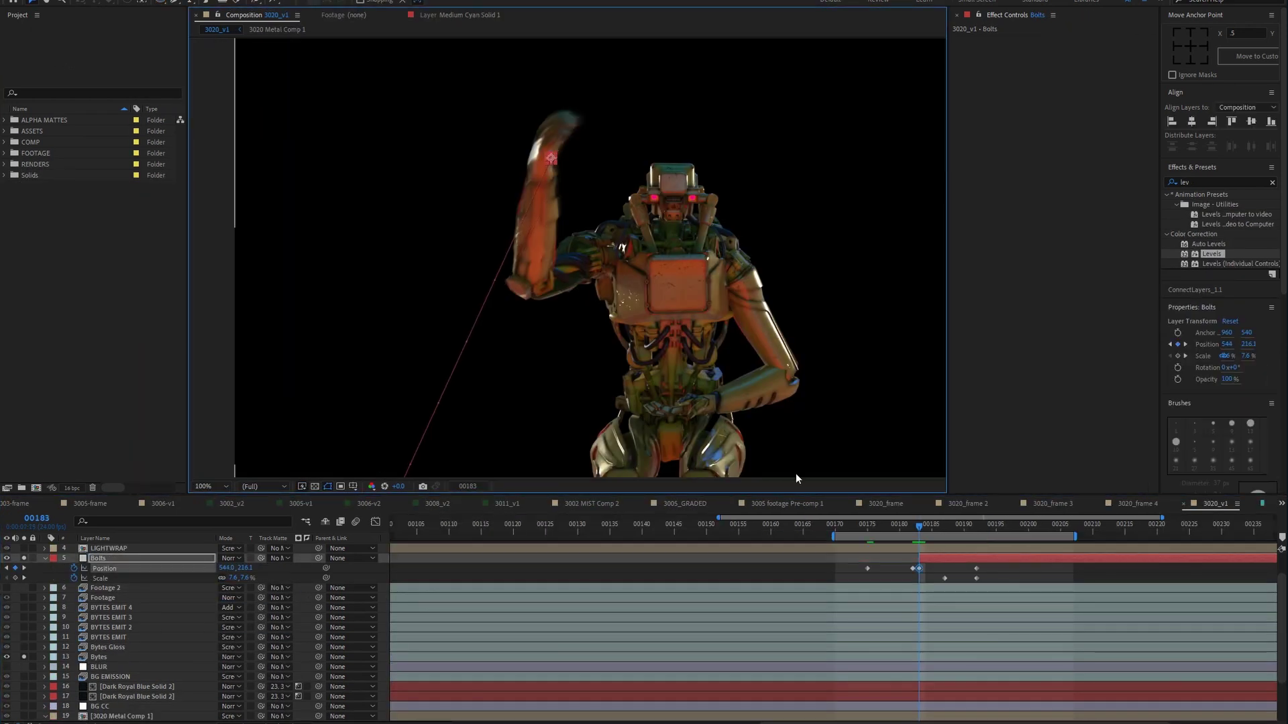